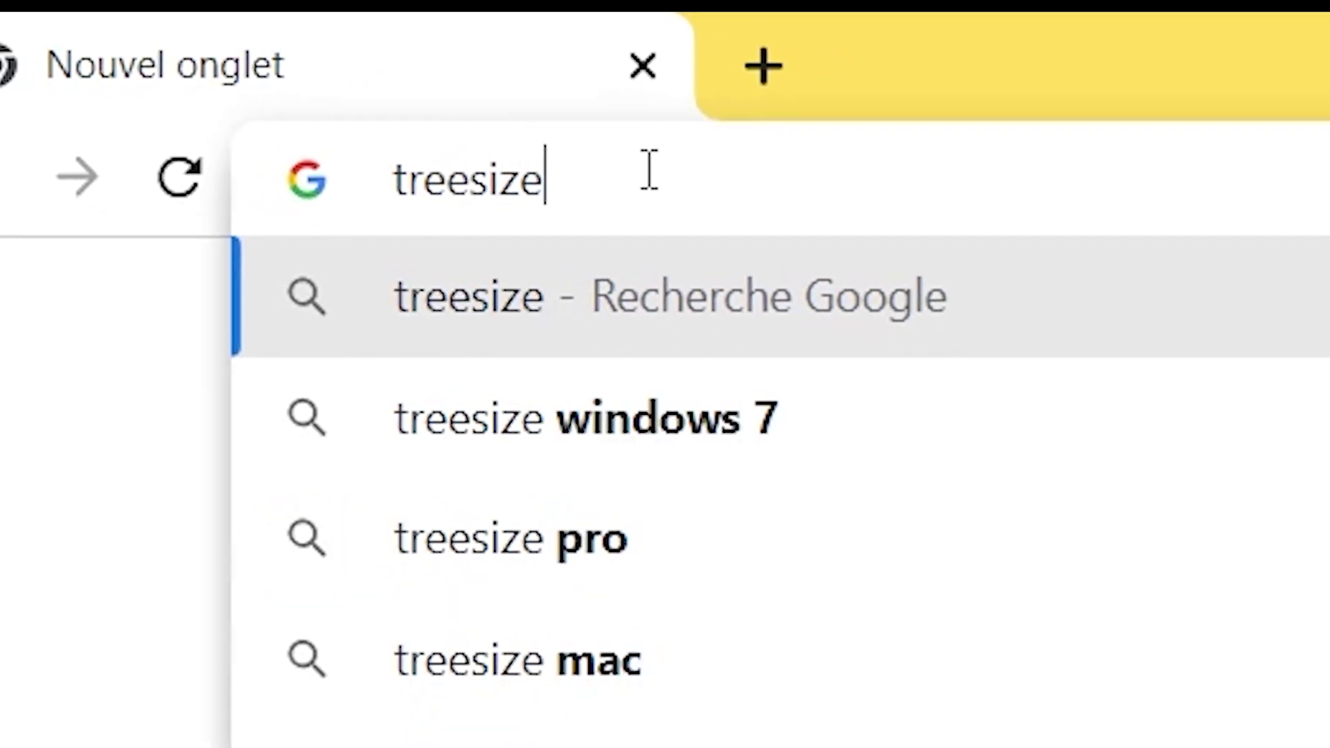
Search the web for treesize, open the JAM Software TreeSize Free page, accept all cookies and dismiss the translation offer.
key("Return")
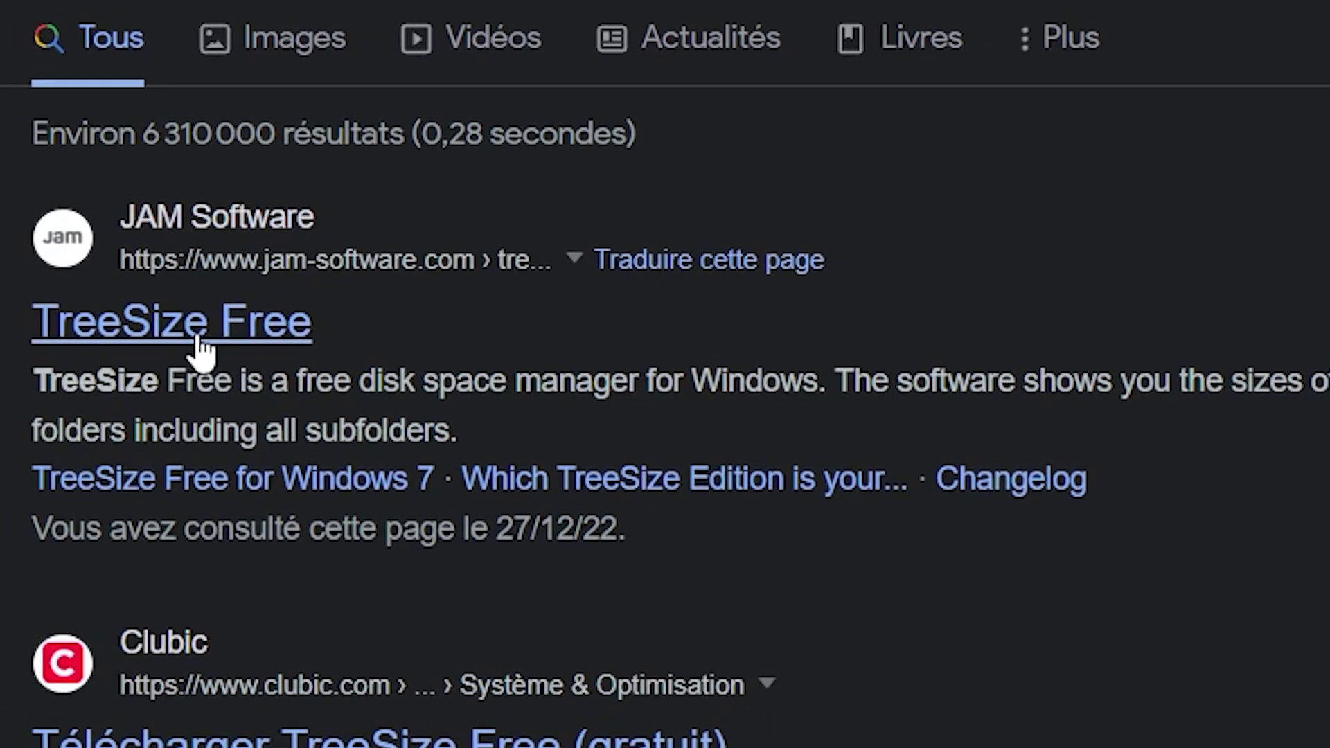
left_click(201, 346)
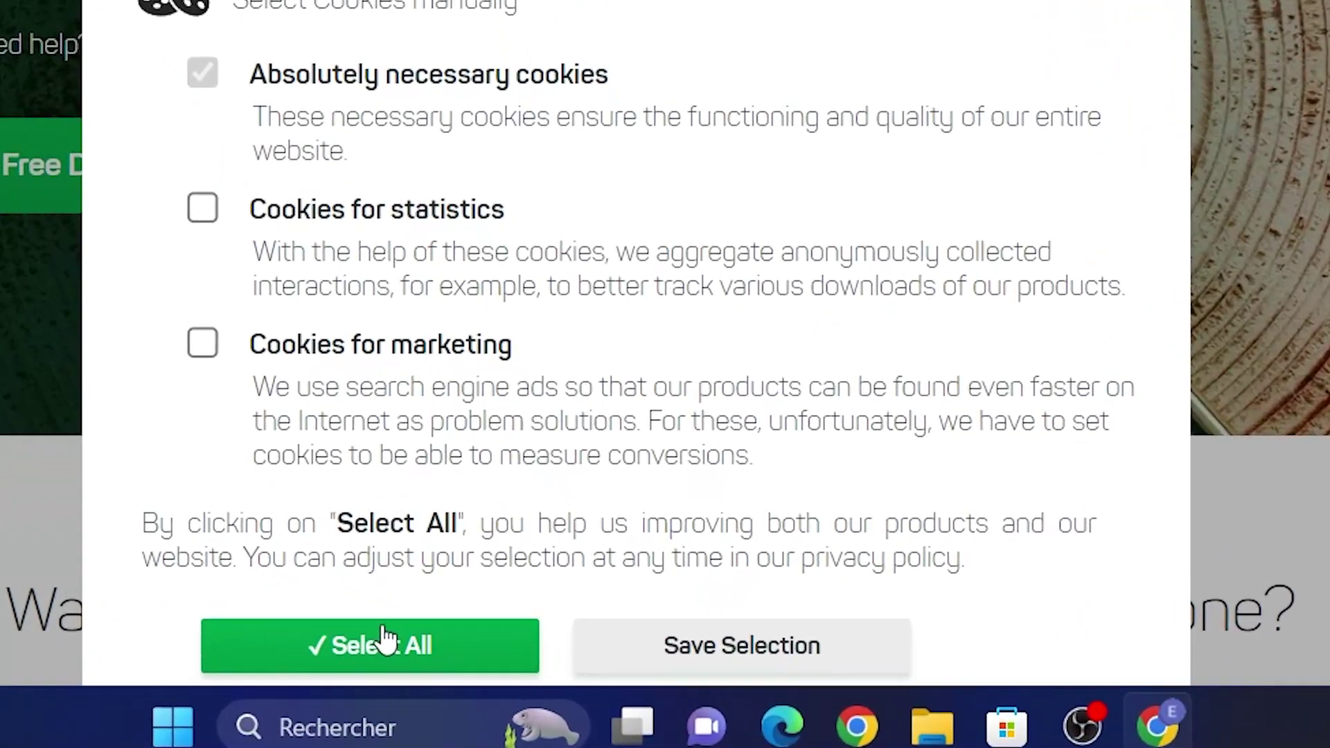
left_click(386, 641)
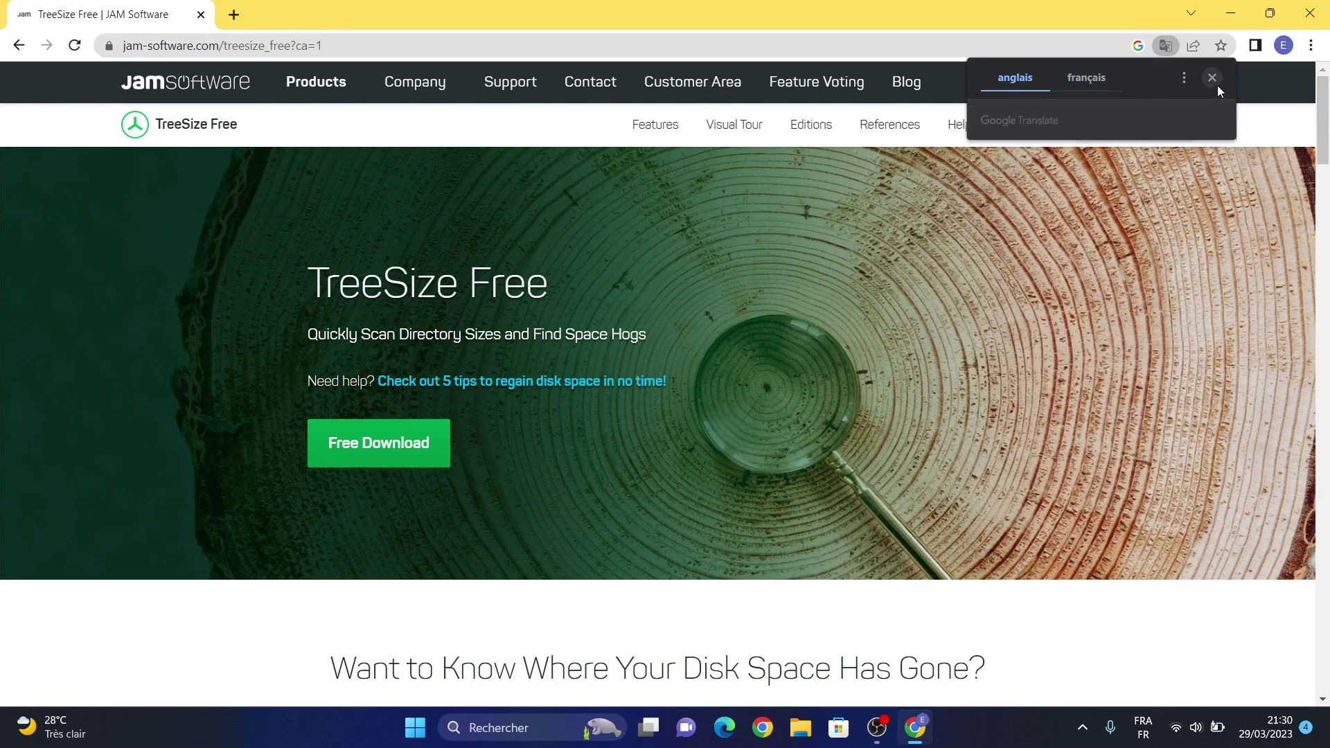
left_click(1217, 86)
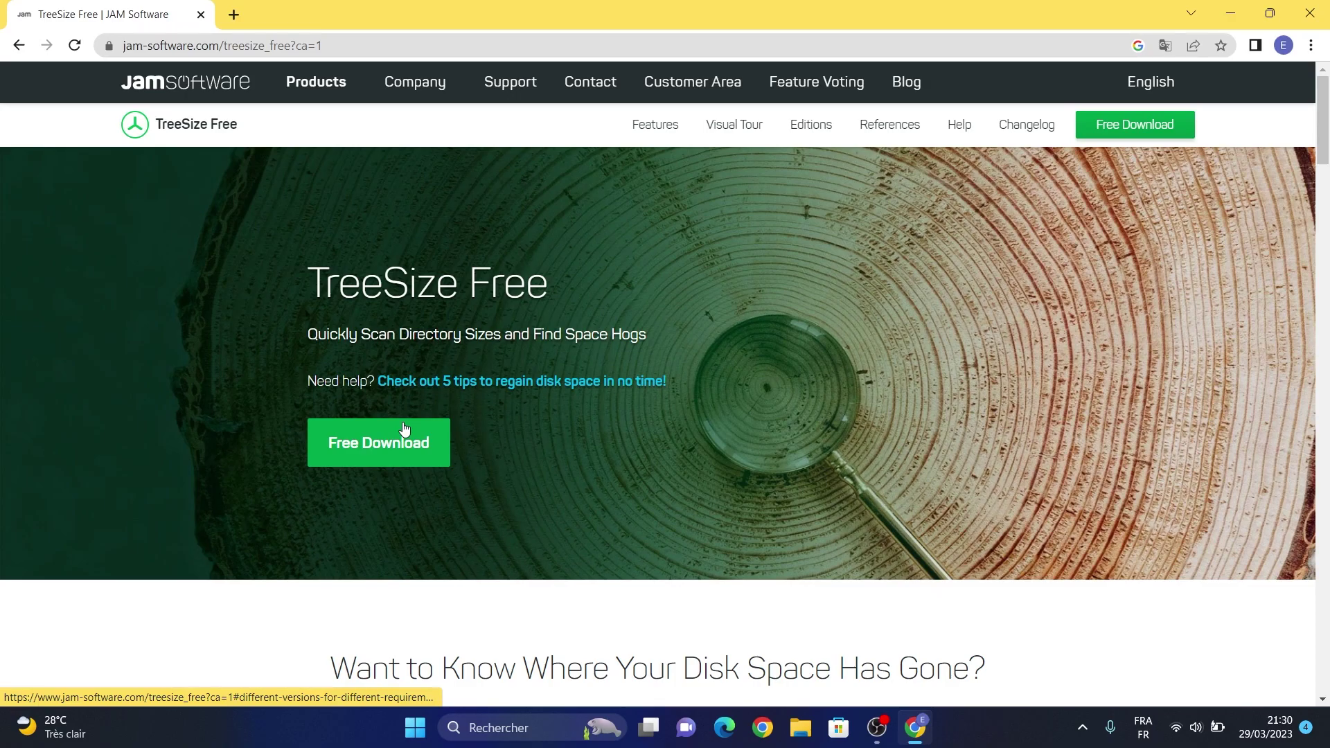
Examine the page's comparison of the TreeSize Free, Personal and Professional editions.
left_click(392, 461)
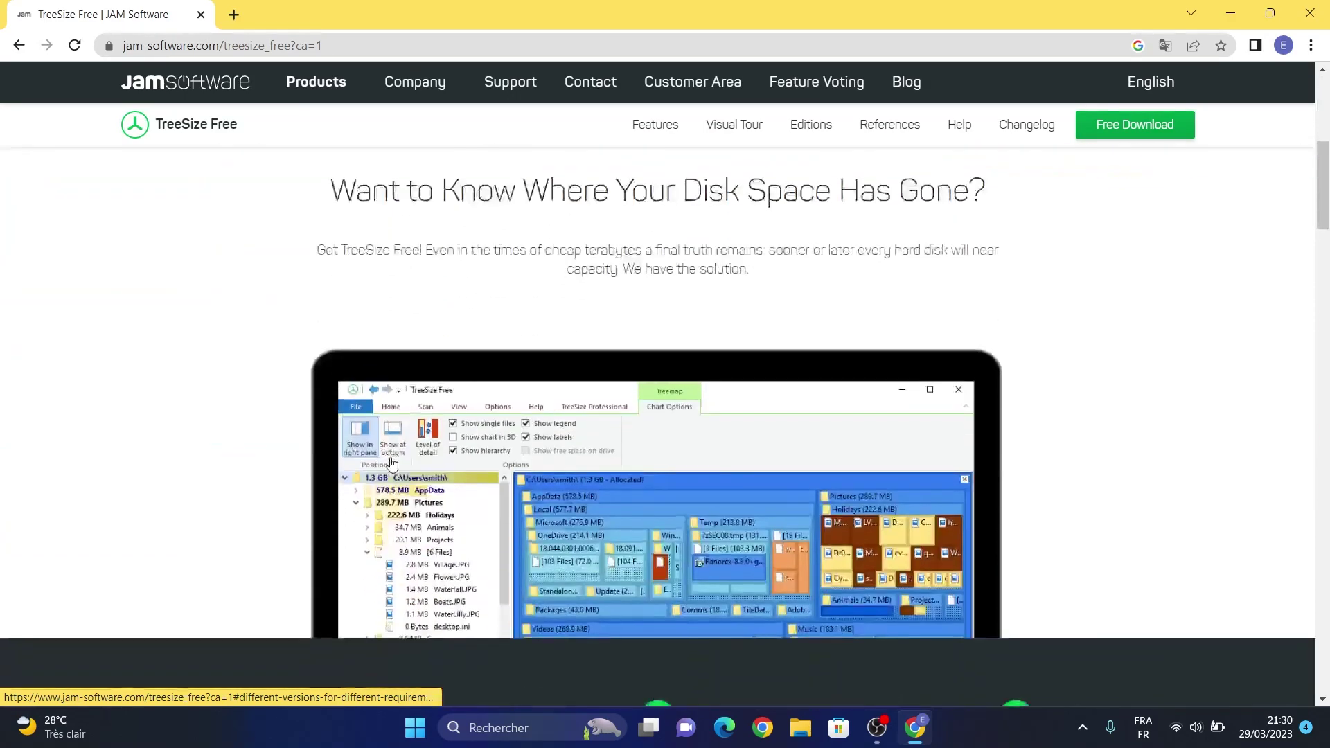
scroll(392, 463, "down", 3)
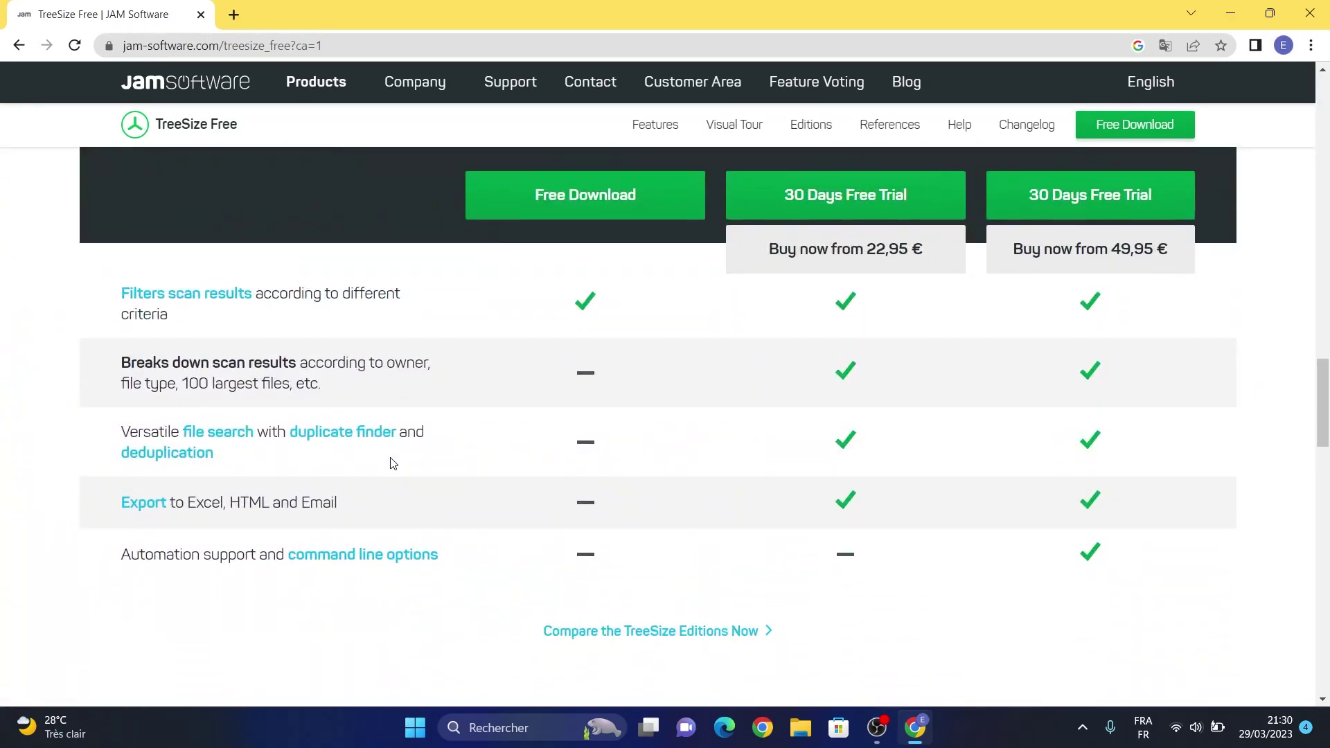
scroll(391, 463, "up", 2)
scroll(671, 500, "down", 2)
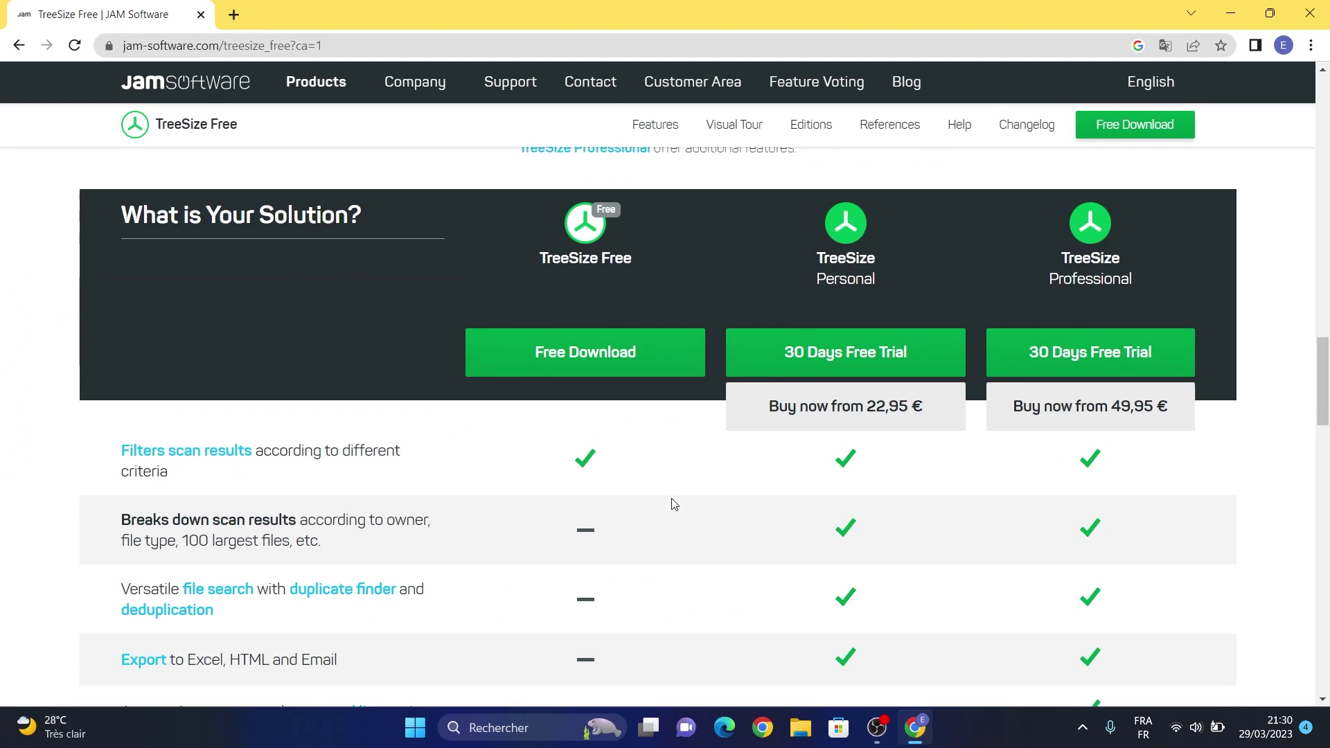
scroll(674, 504, "up", 1)
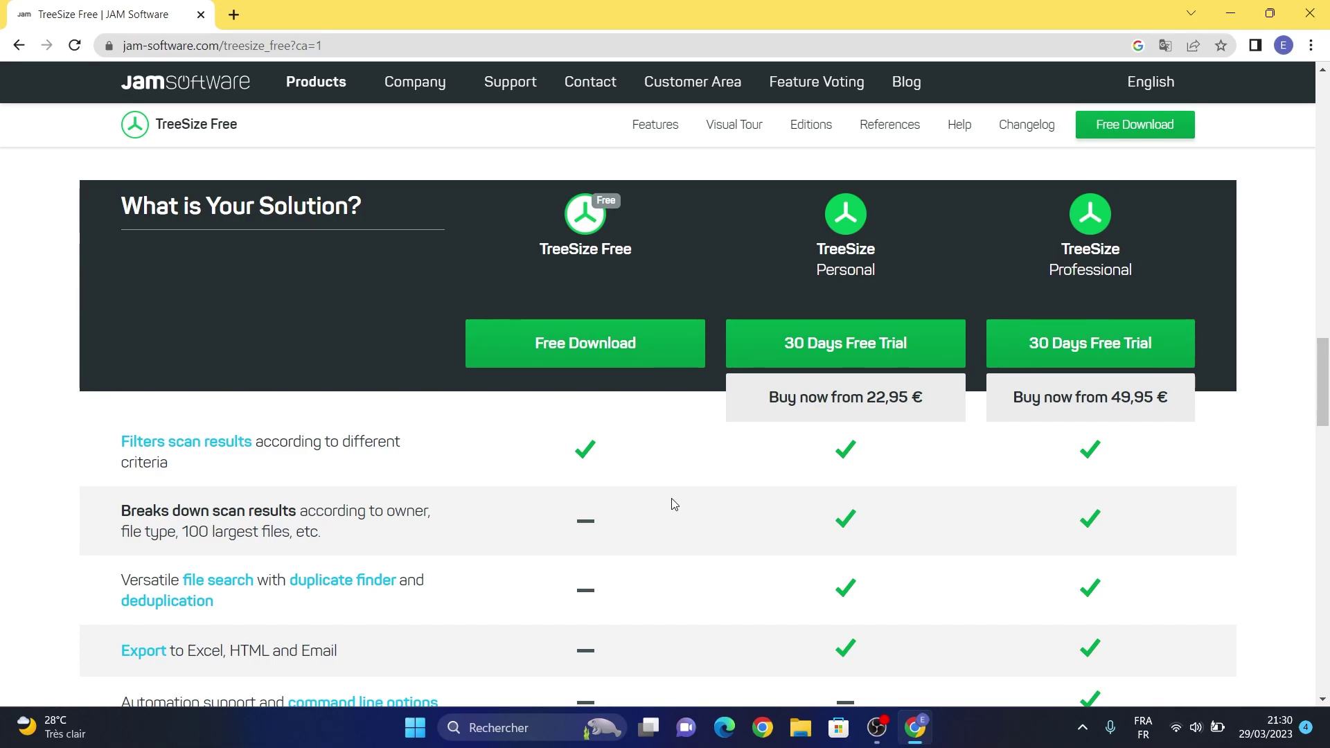
scroll(594, 352, "up", 10)
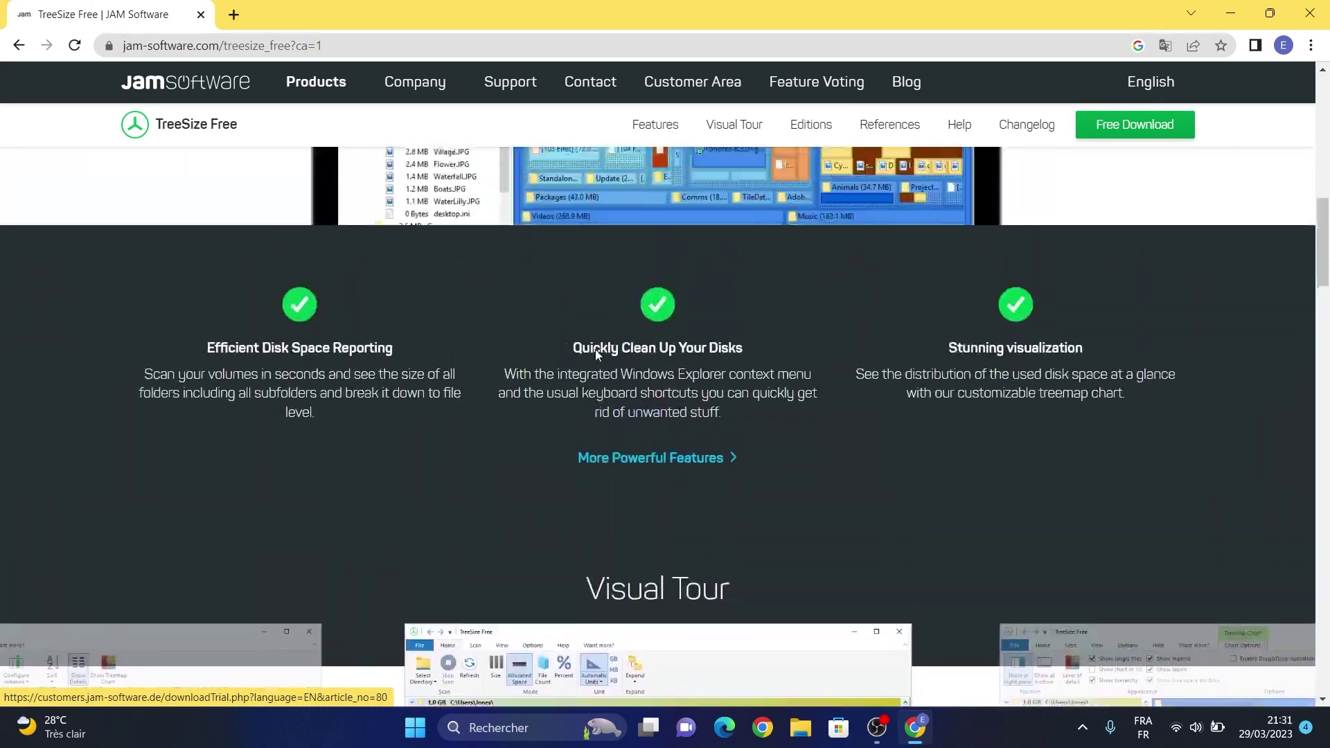
scroll(596, 354, "up", 5)
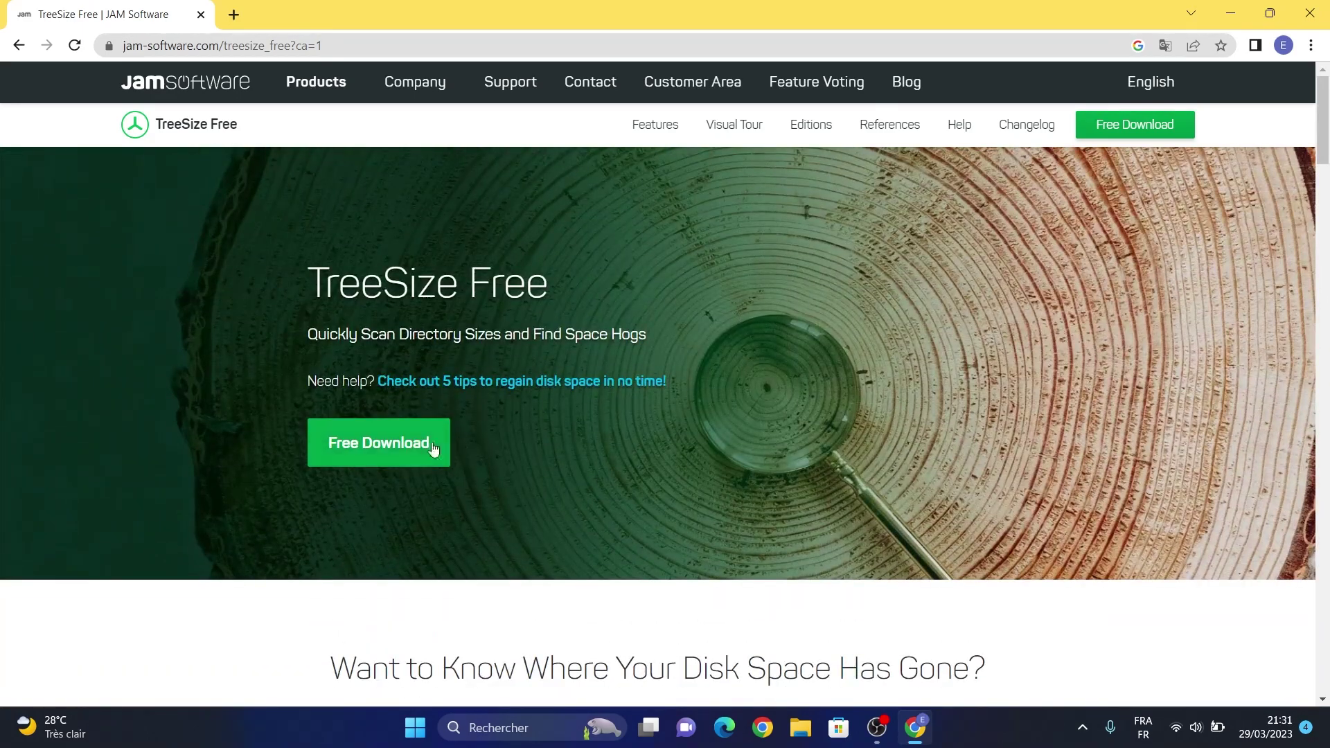
Download the TreeSize Free edition as TreeSizeFreeSetup.exe with installer, declining the Pro trial.
left_click(384, 446)
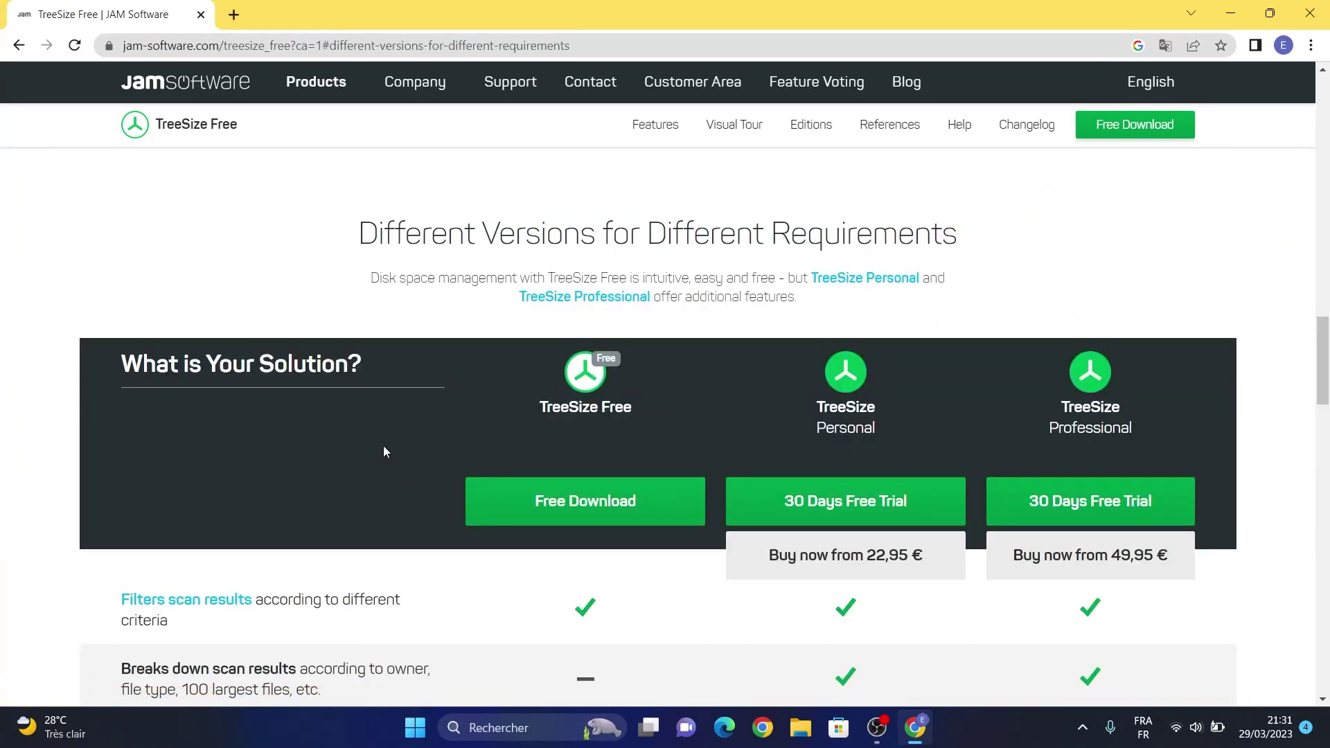
left_click(562, 513)
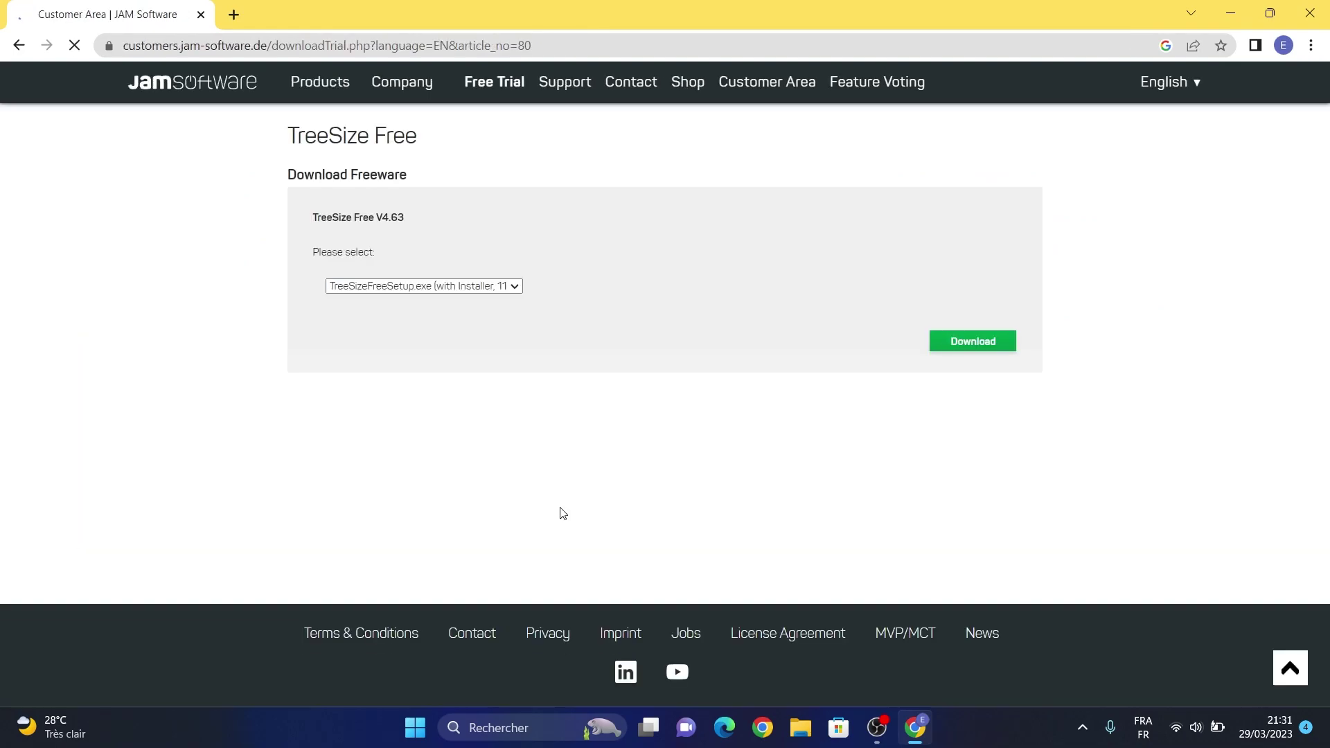
left_click(522, 286)
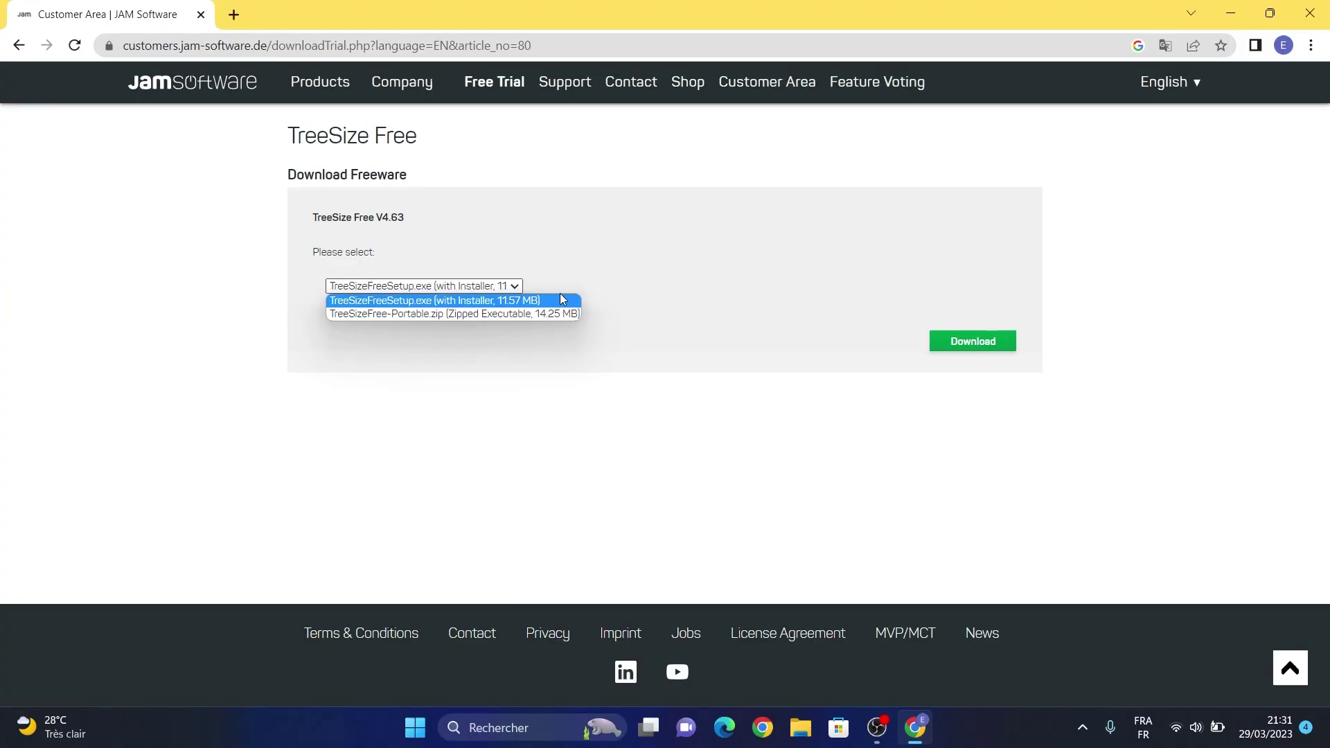
left_click(561, 300)
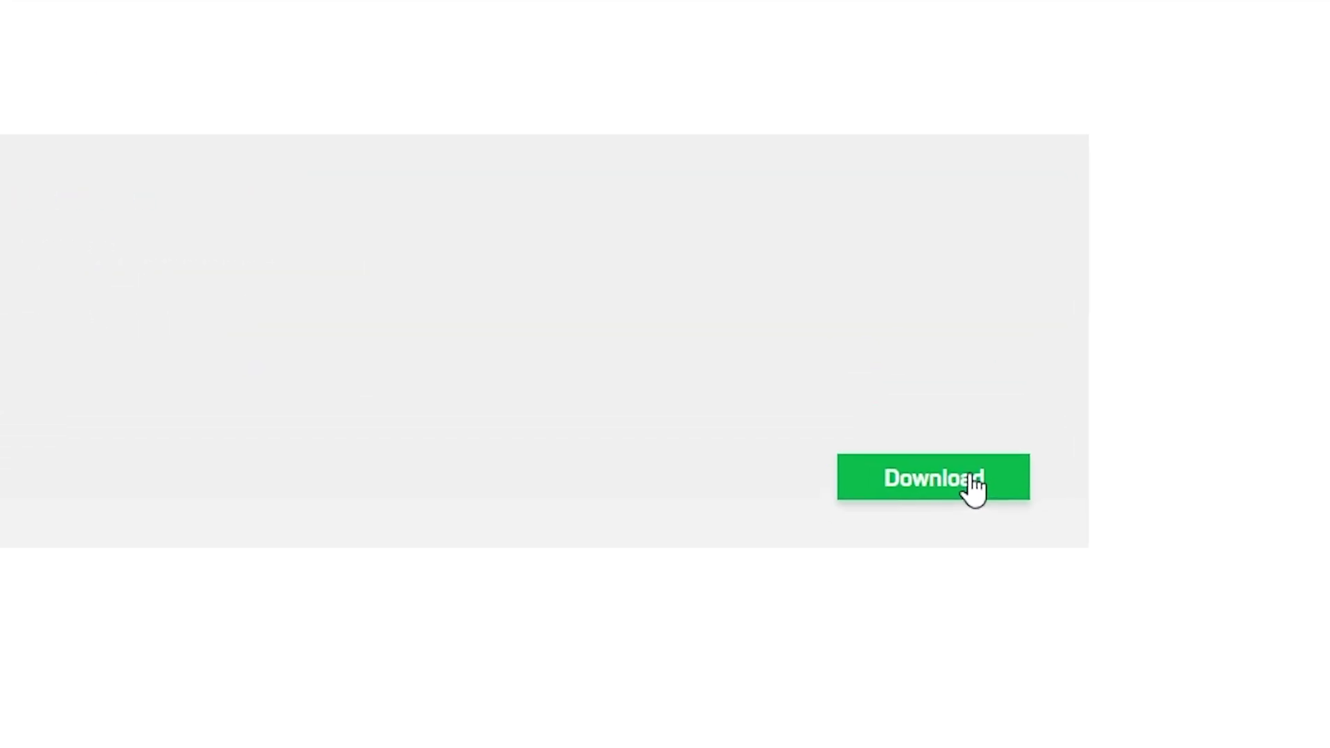
left_click(973, 340)
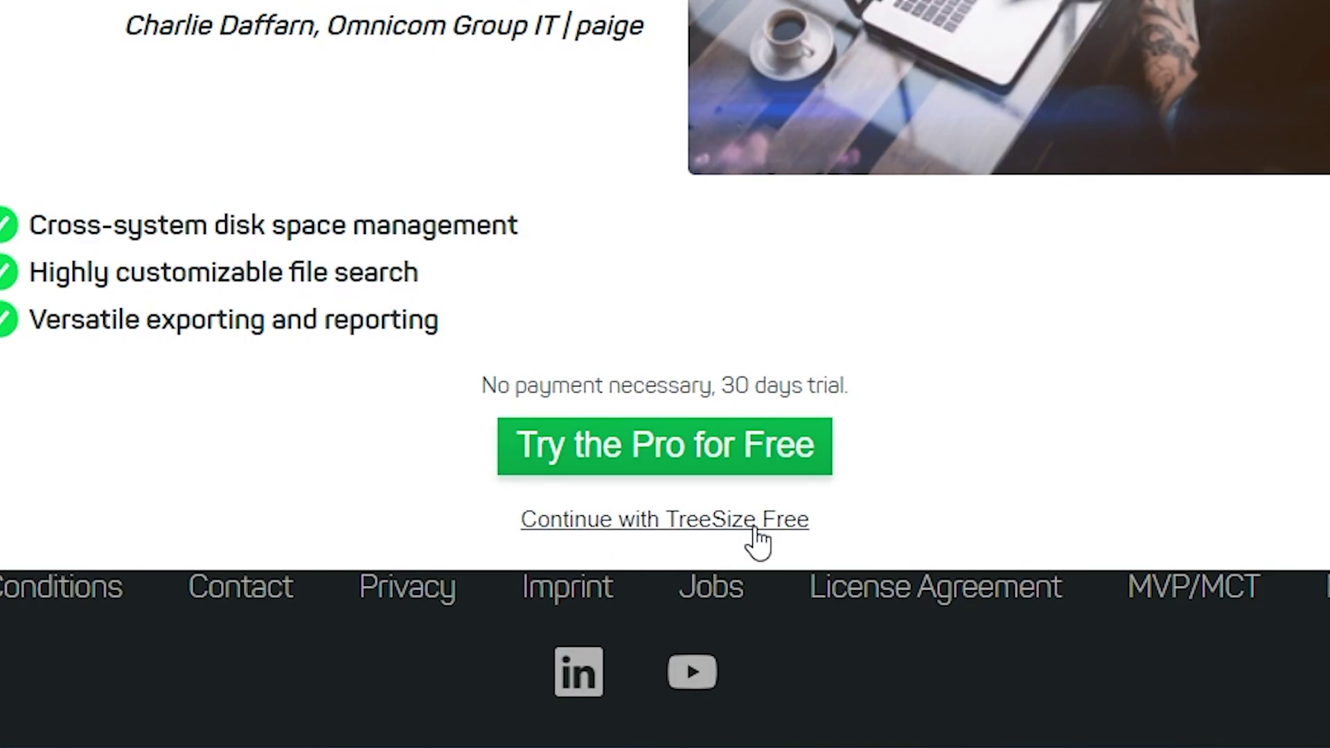
left_click(756, 531)
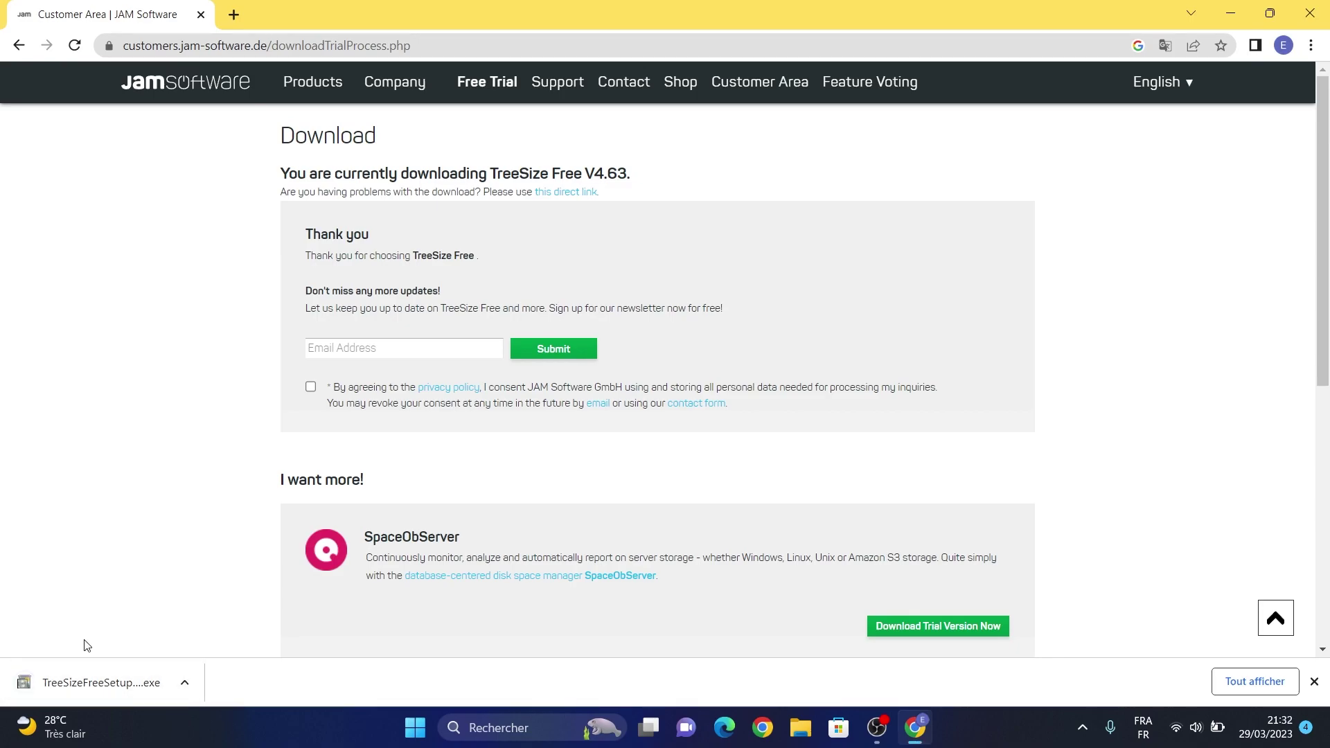
Run the downloaded TreeSizeFreeSetup.exe with Français as the setup language and install TreeSize Free.
left_click(81, 686)
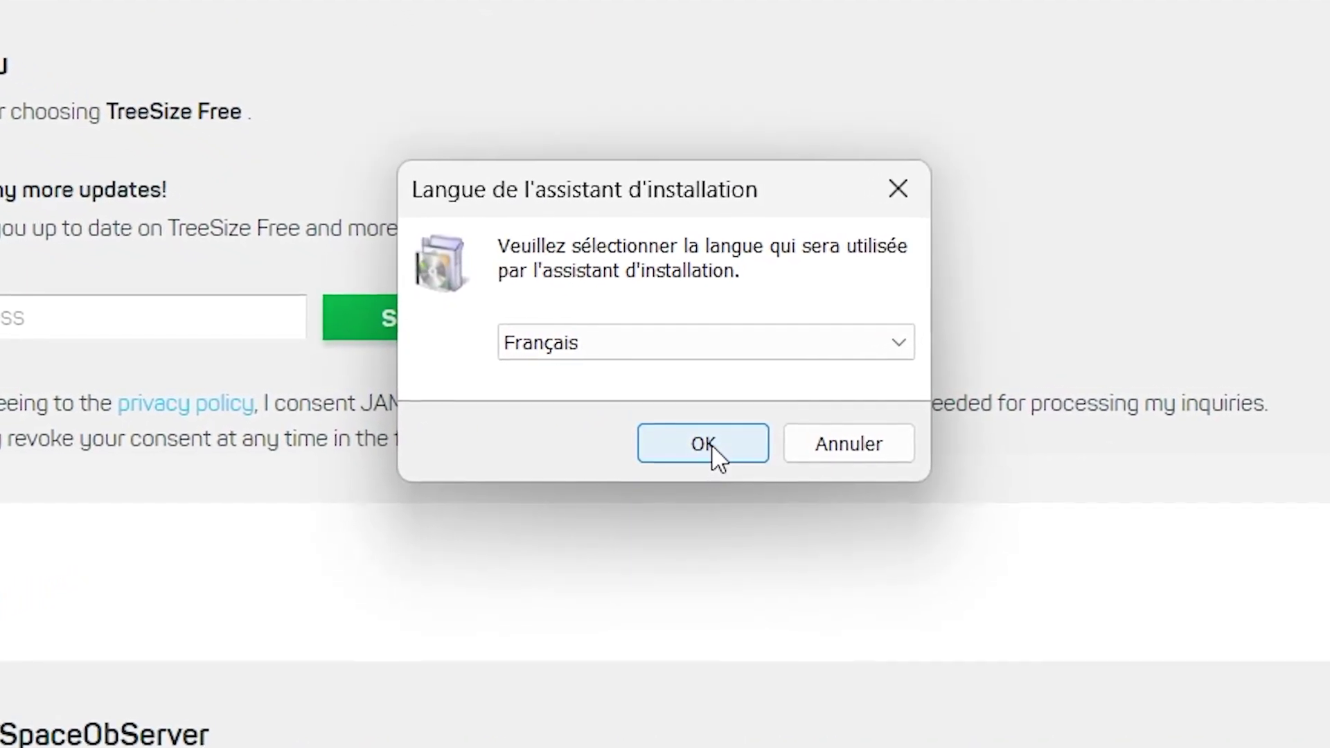
left_click(712, 444)
left_click(544, 447)
left_click(748, 499)
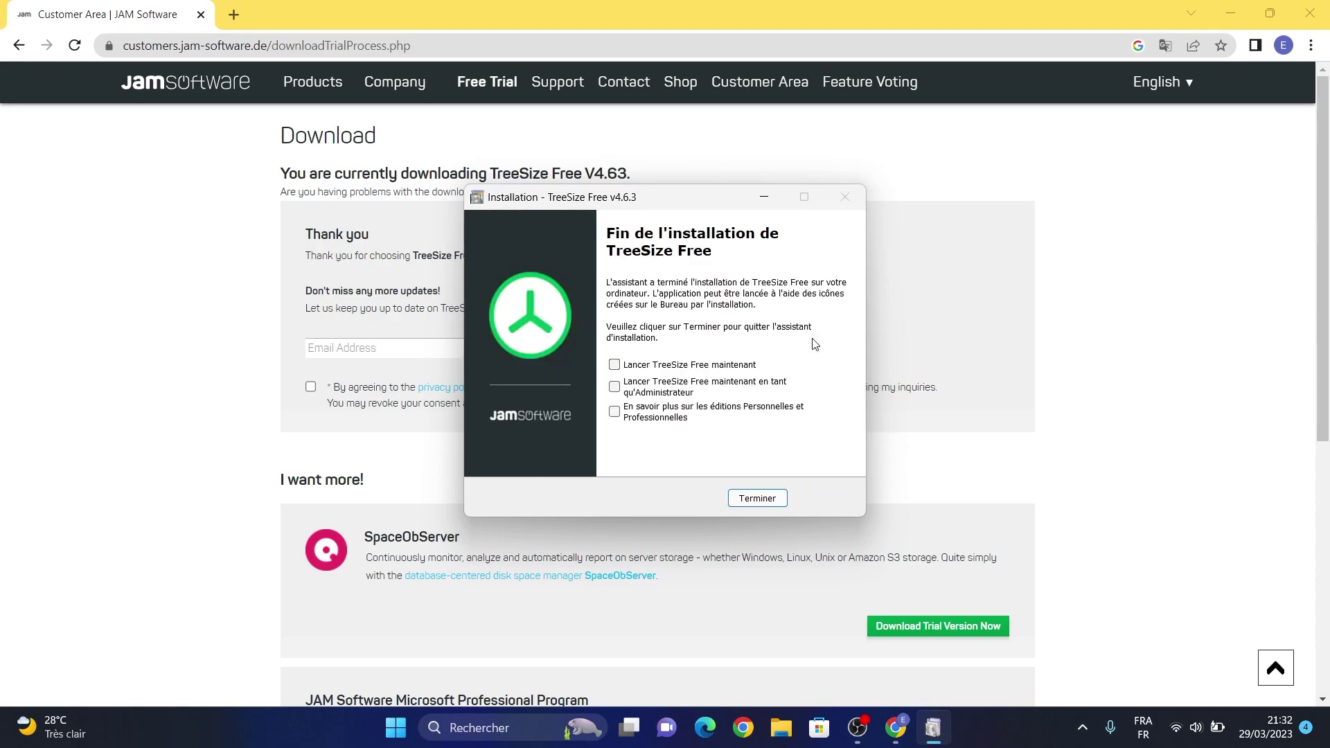
Finish the installation wizard and launch TreeSize Free from its desktop shortcut.
key("super+d")
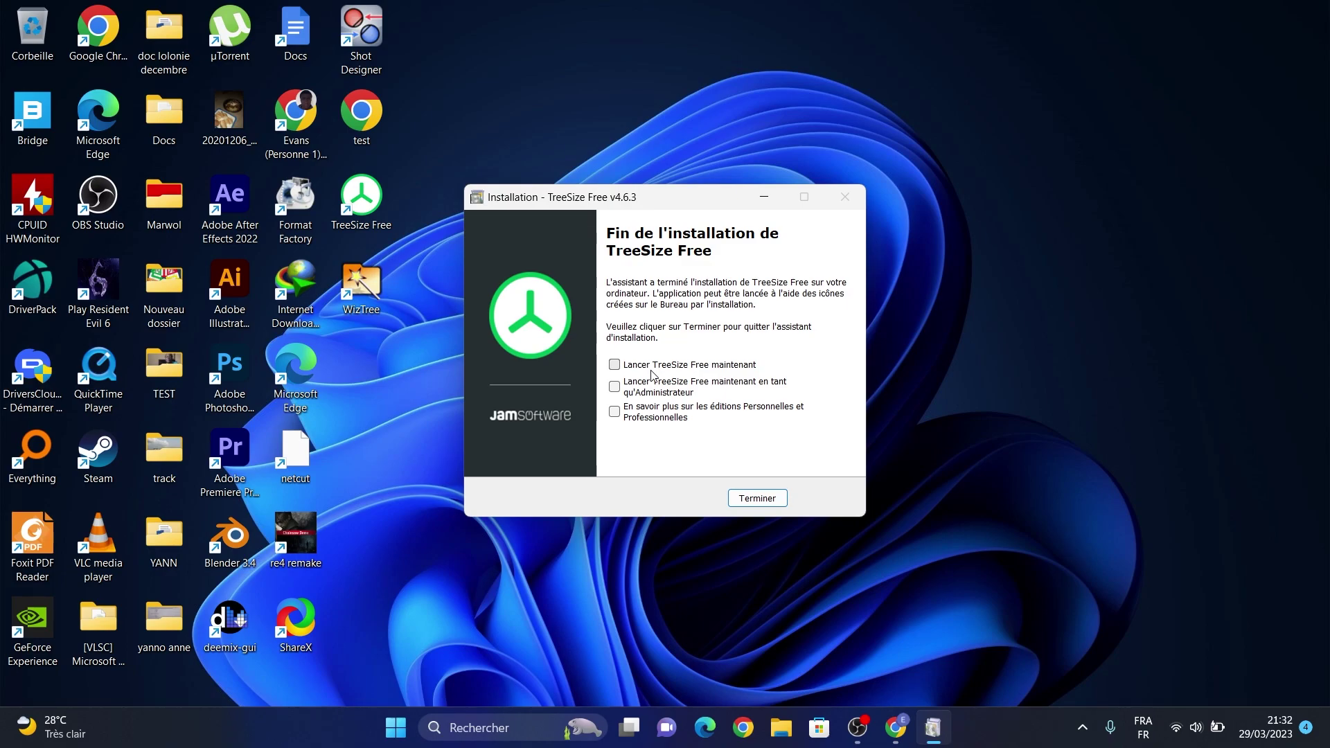
left_click(632, 389)
left_click(758, 497)
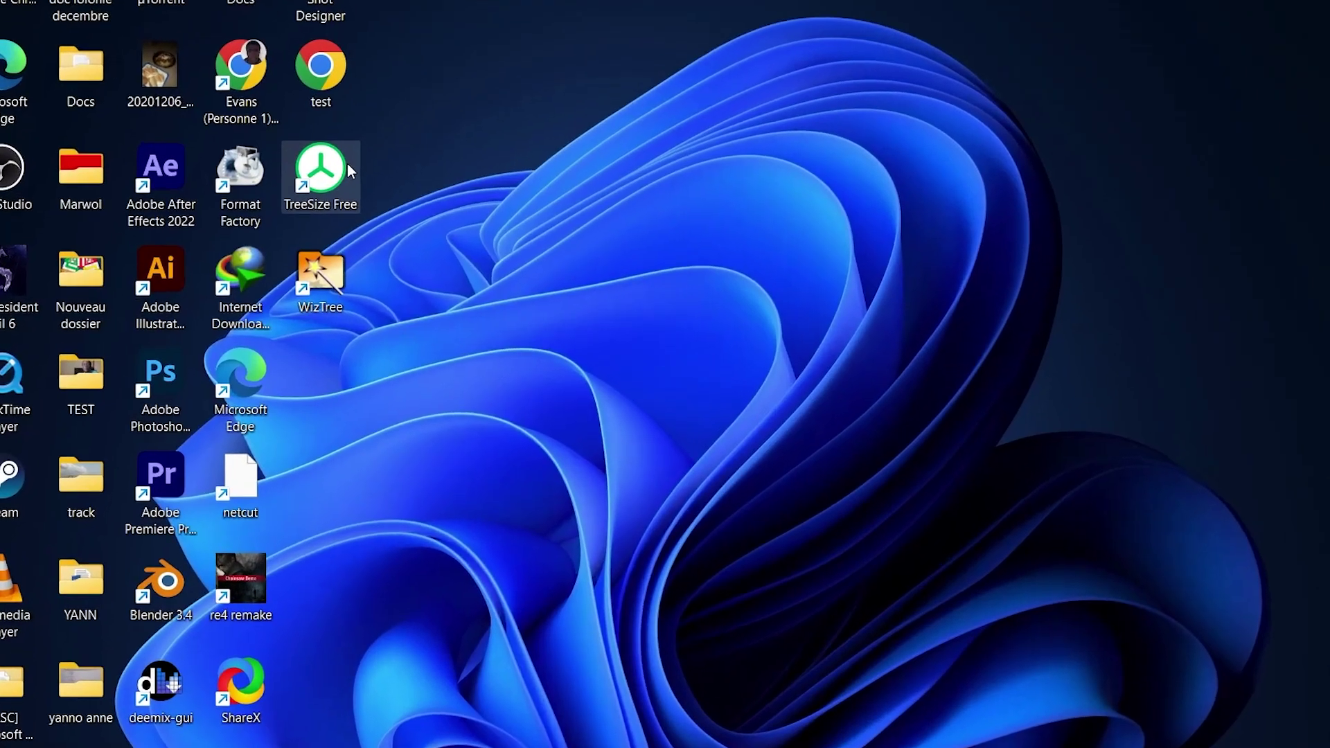
right_click(326, 170)
left_click(371, 217)
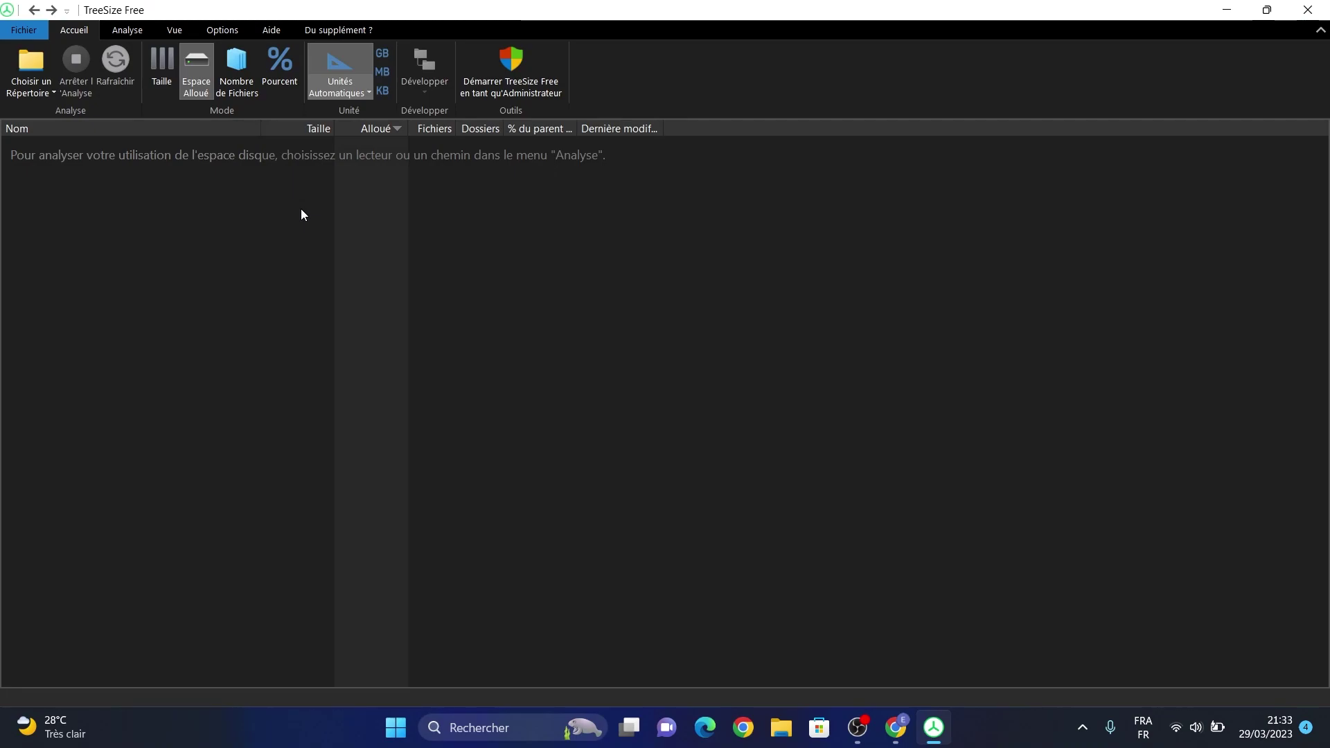
left_click(111, 36)
left_click(159, 36)
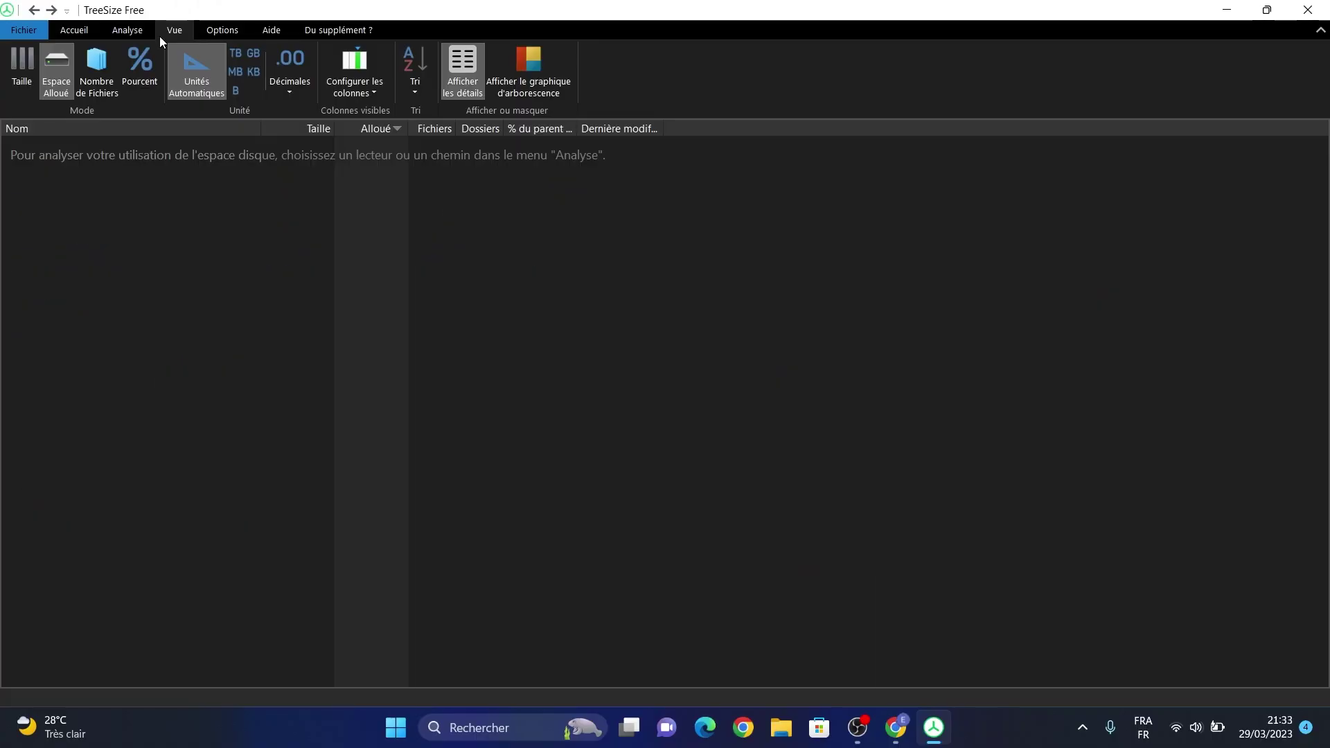
left_click(227, 36)
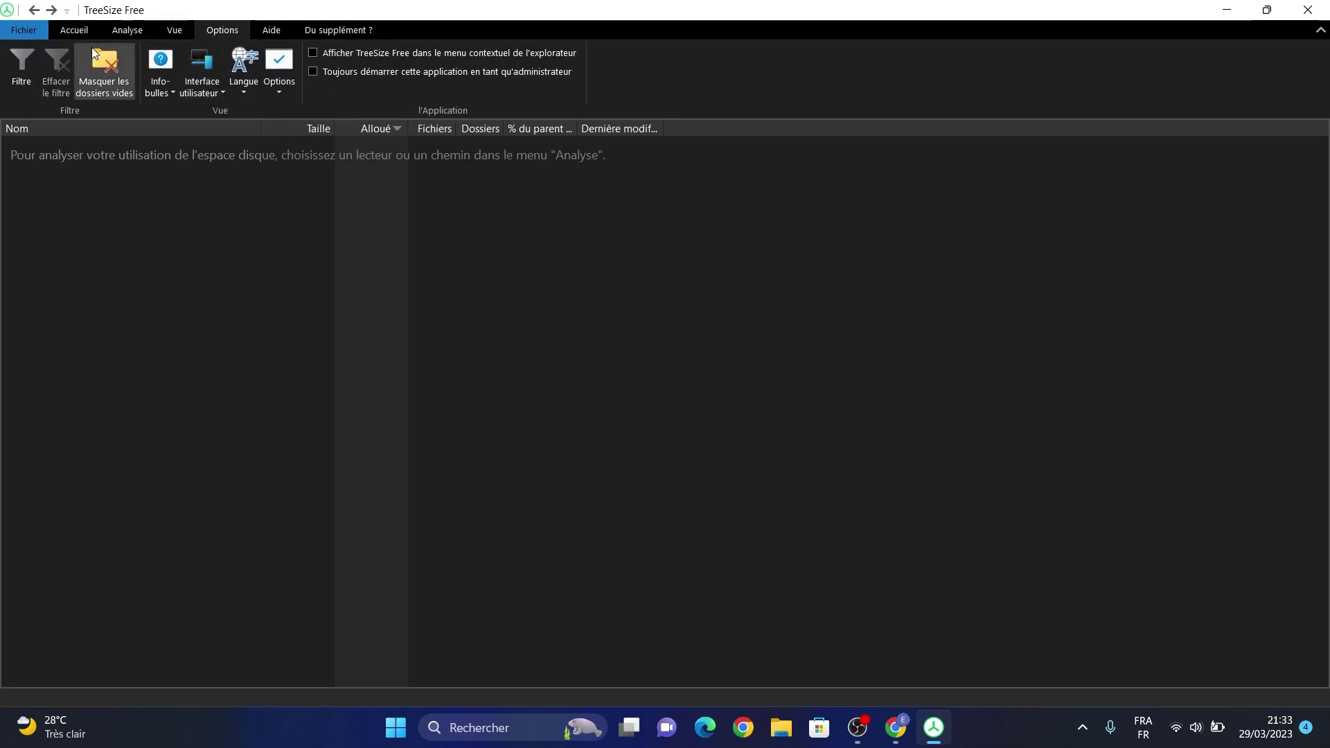
left_click(61, 30)
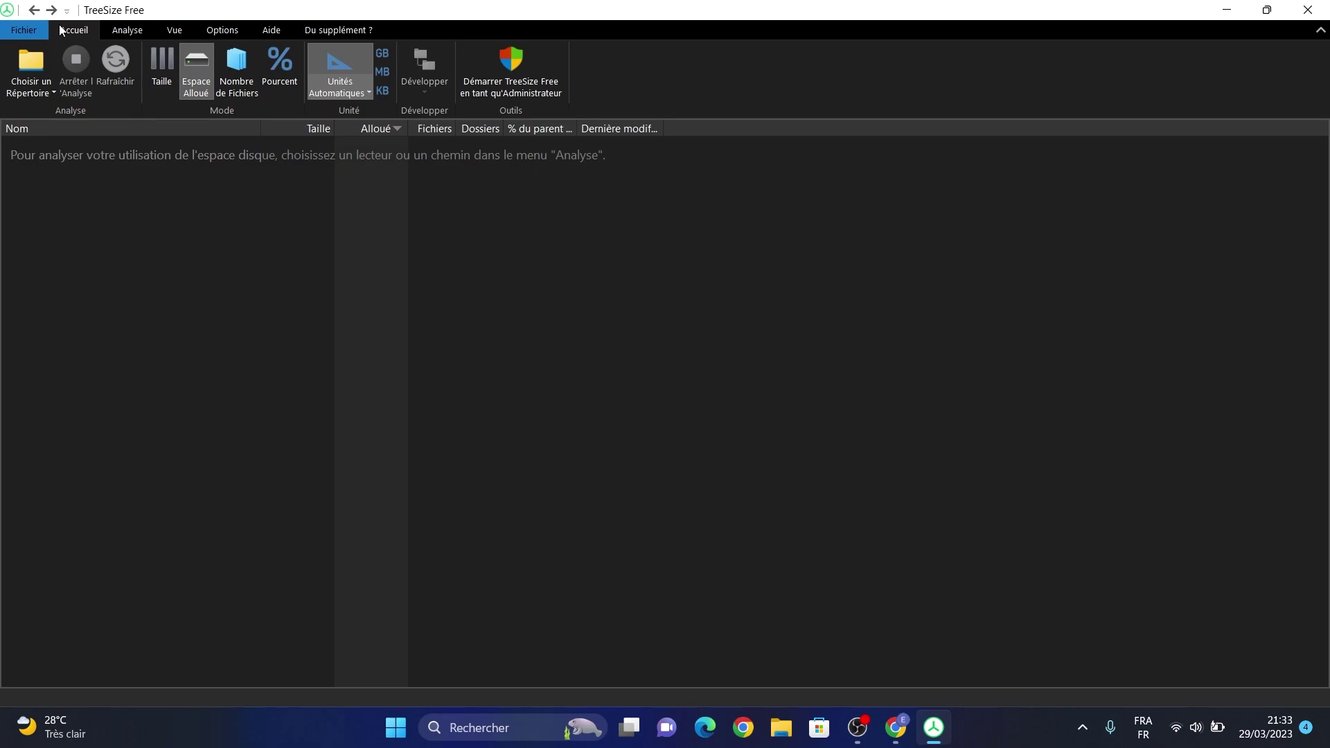
Choose the local disk C: as the directory to analyse and scan its disk usage.
left_click(41, 96)
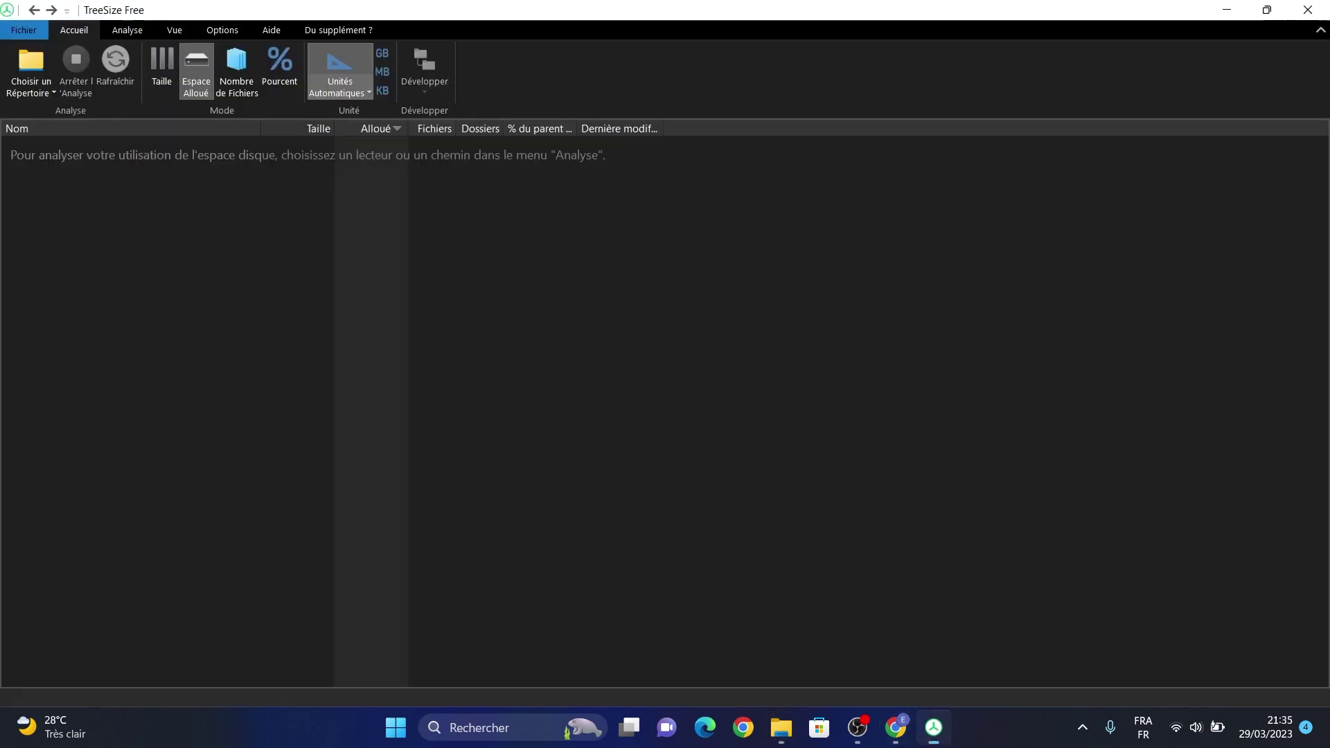
left_click(31, 69)
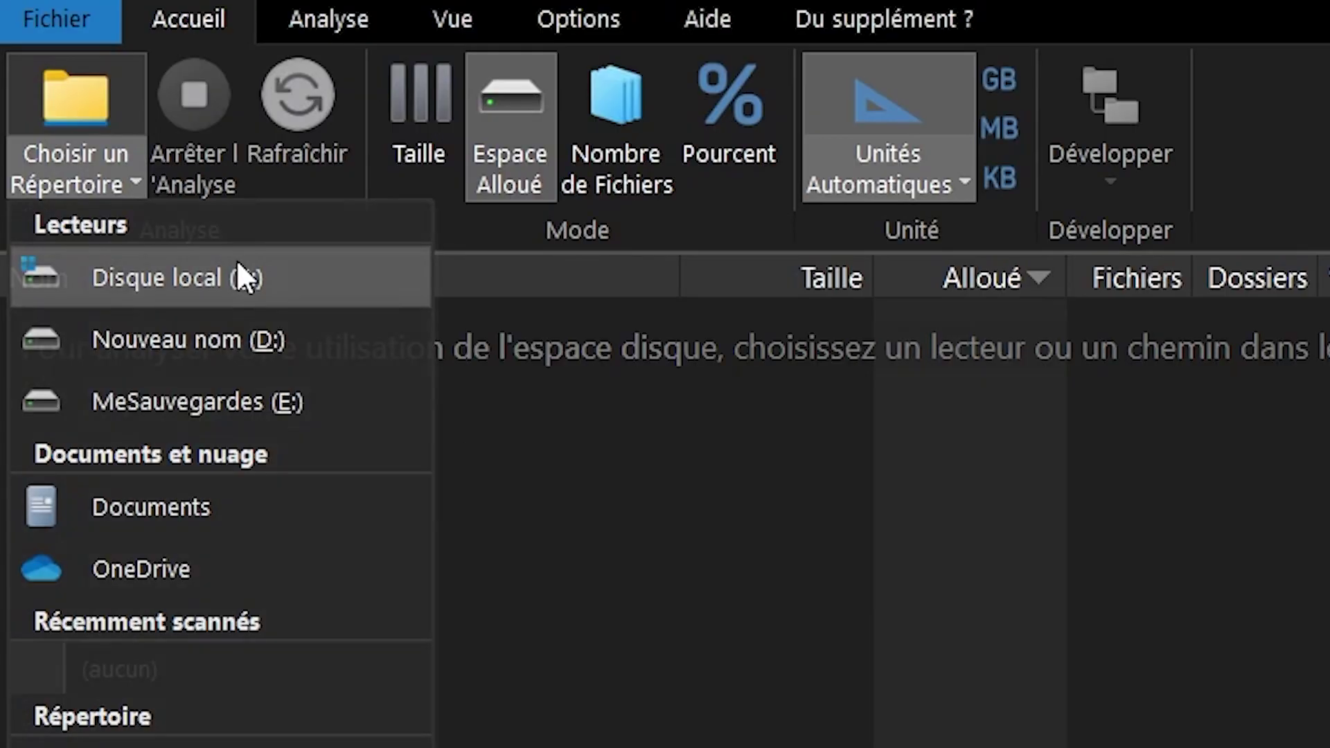
left_click(238, 264)
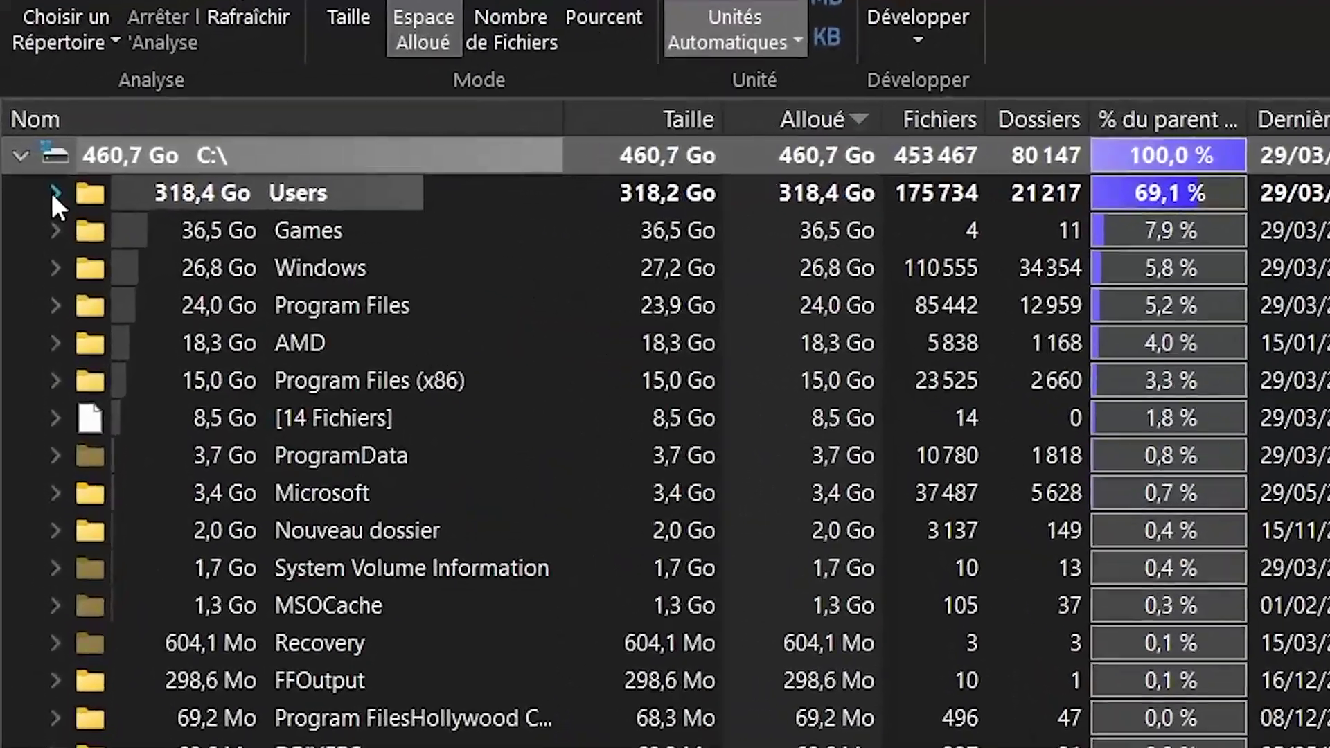
Inspect the folder sizes inside Users and the personal profile folder, collapsing both folders when done.
mouse_move(52, 193)
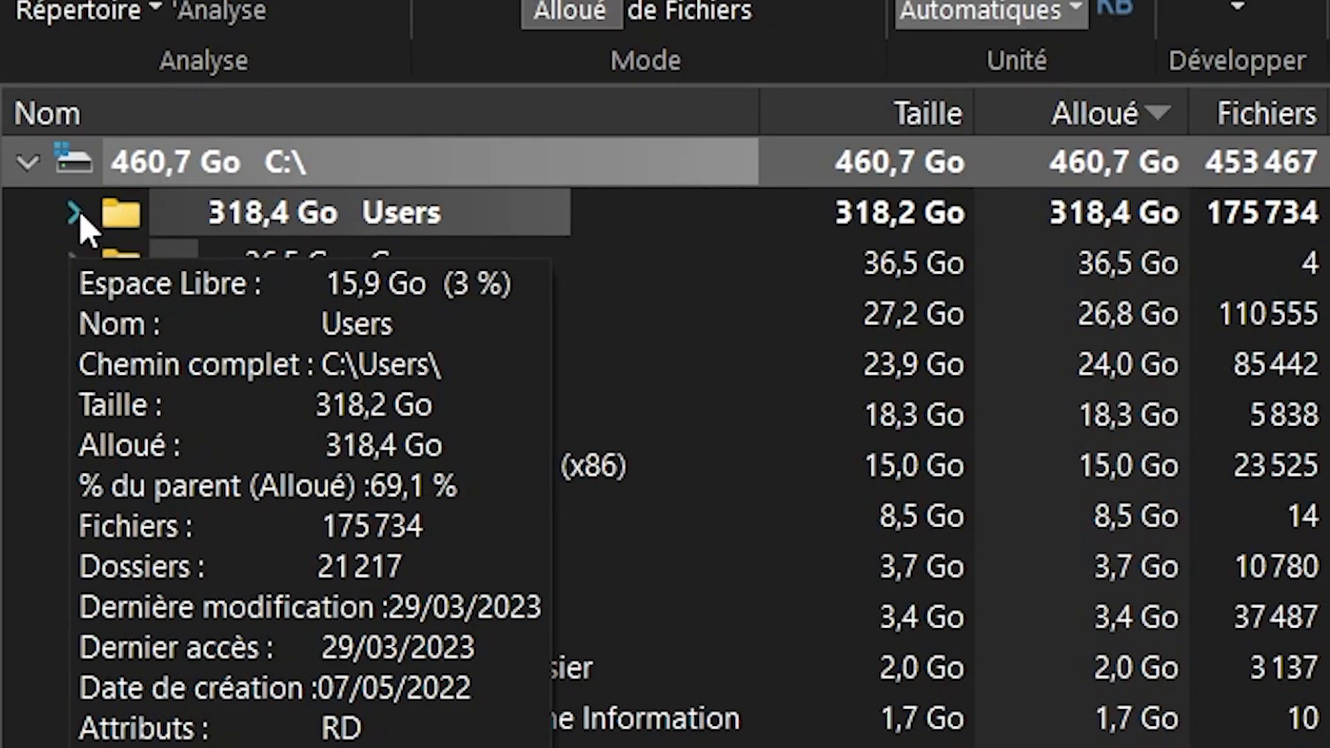
left_click(75, 214)
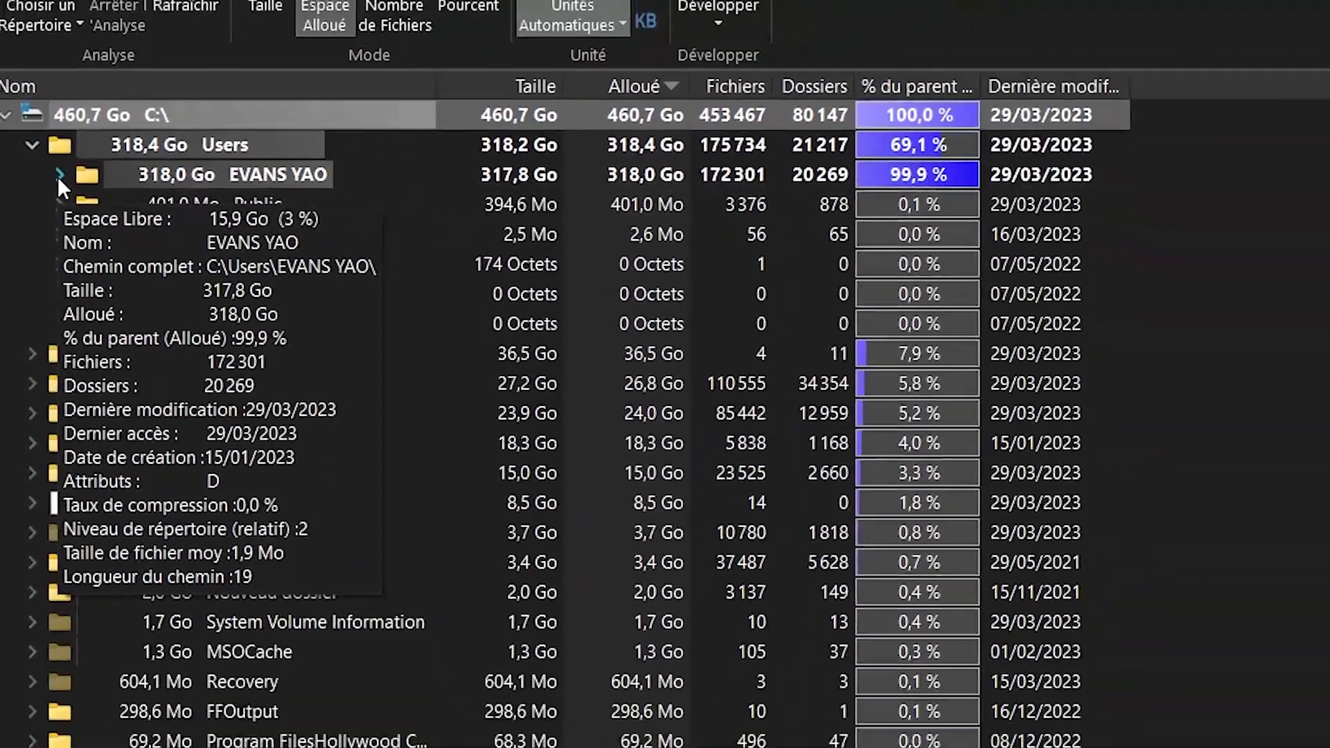
left_click(90, 166)
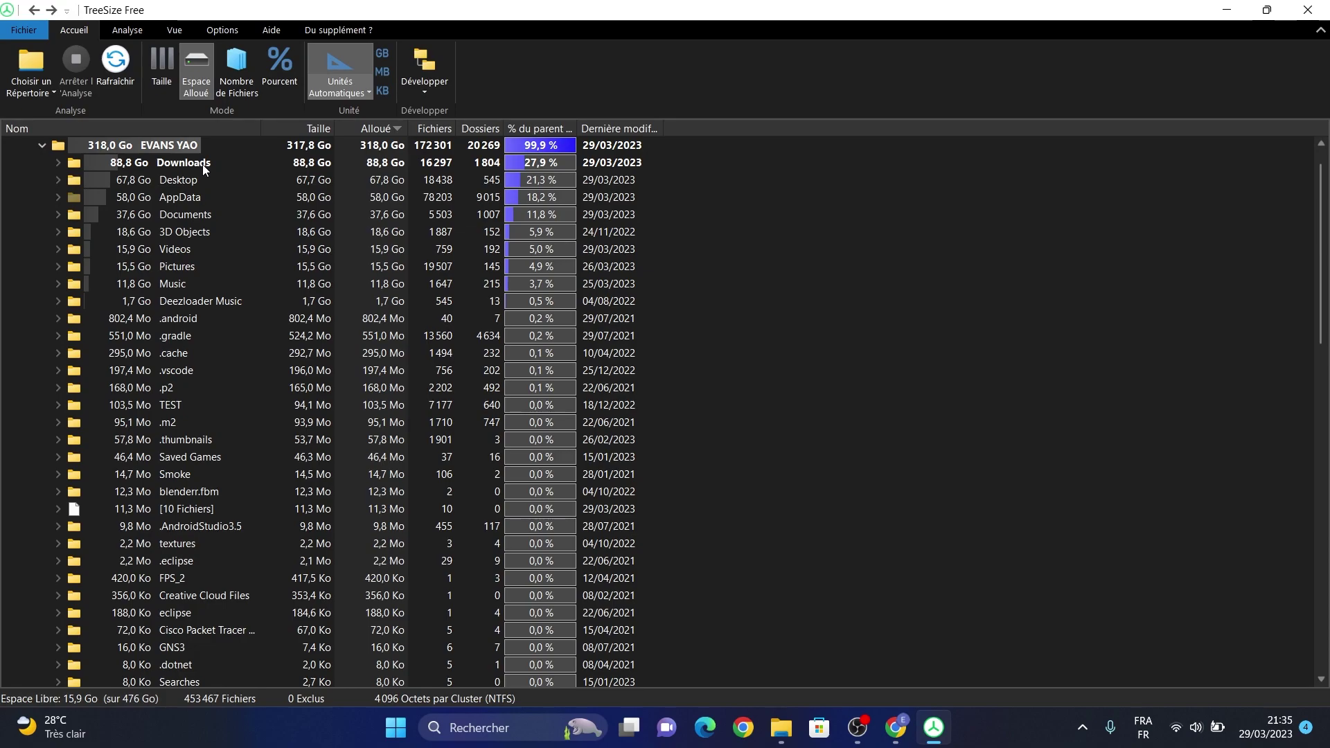
mouse_move(132, 183)
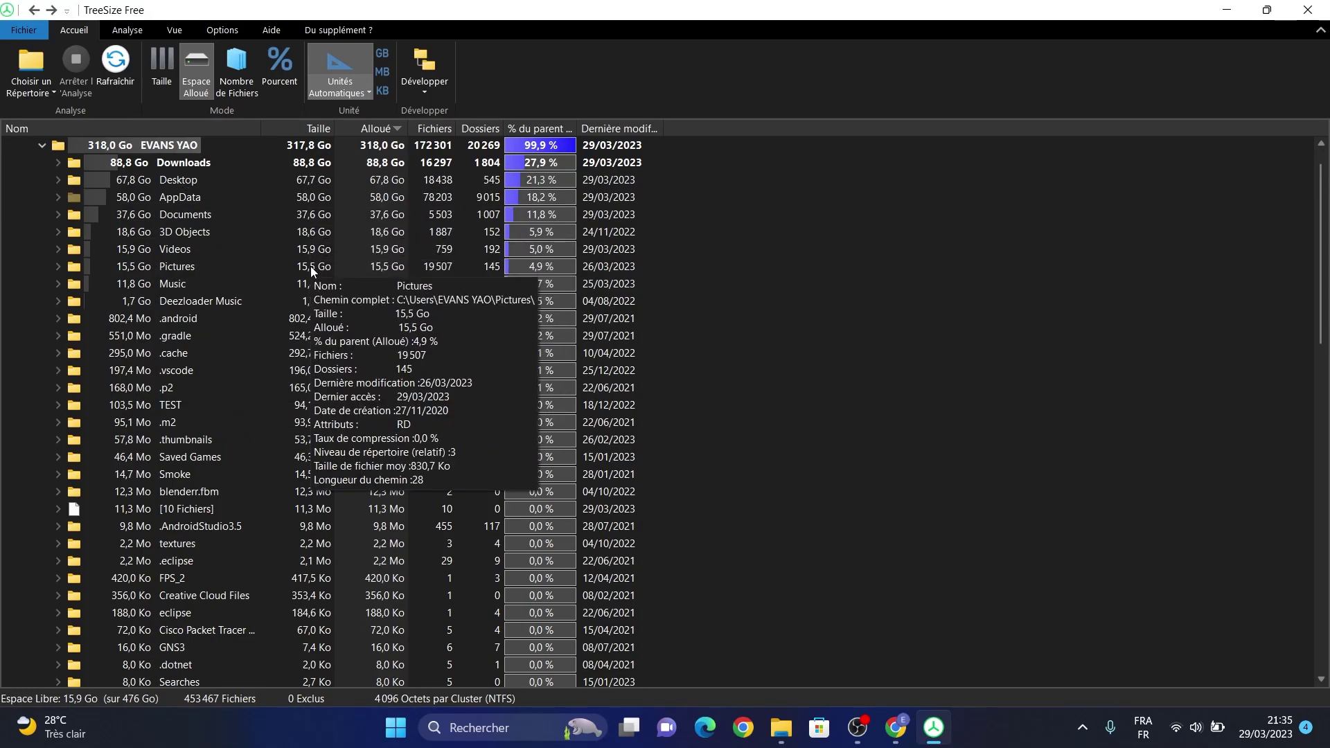
left_click(40, 146)
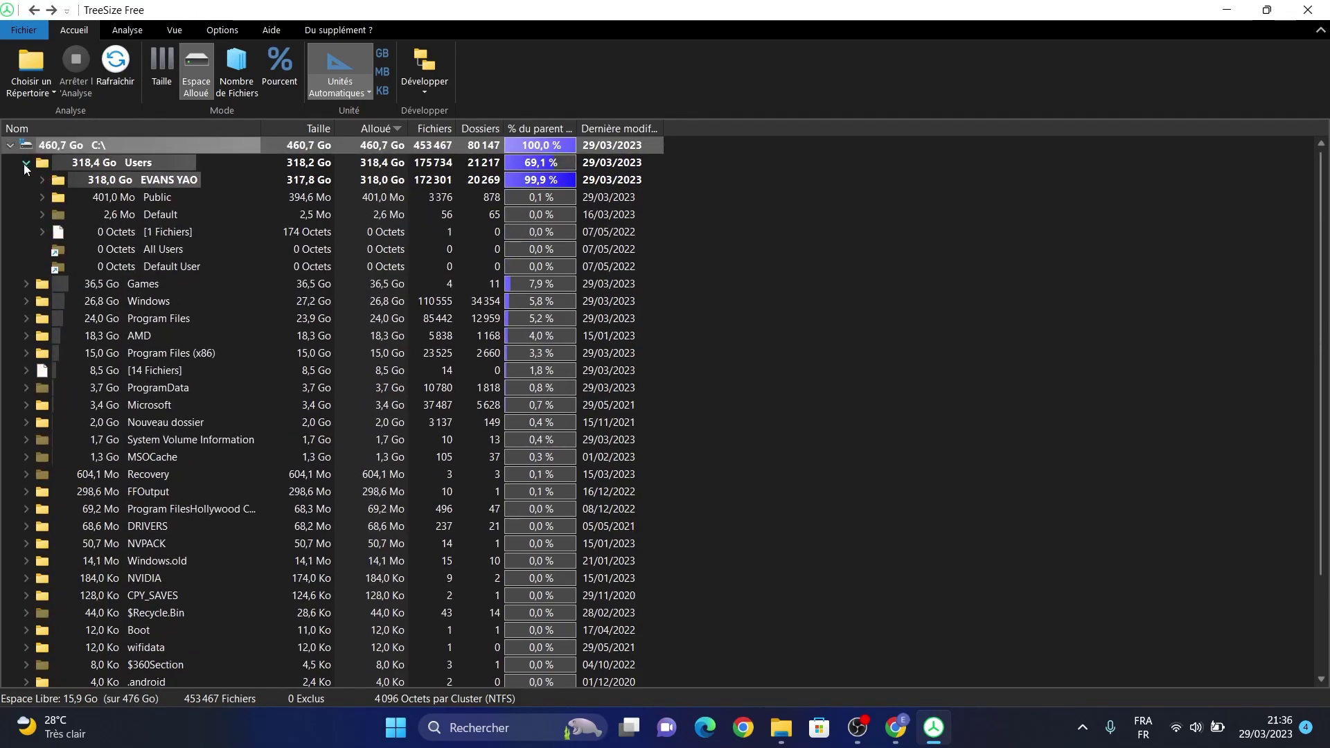
left_click(25, 163)
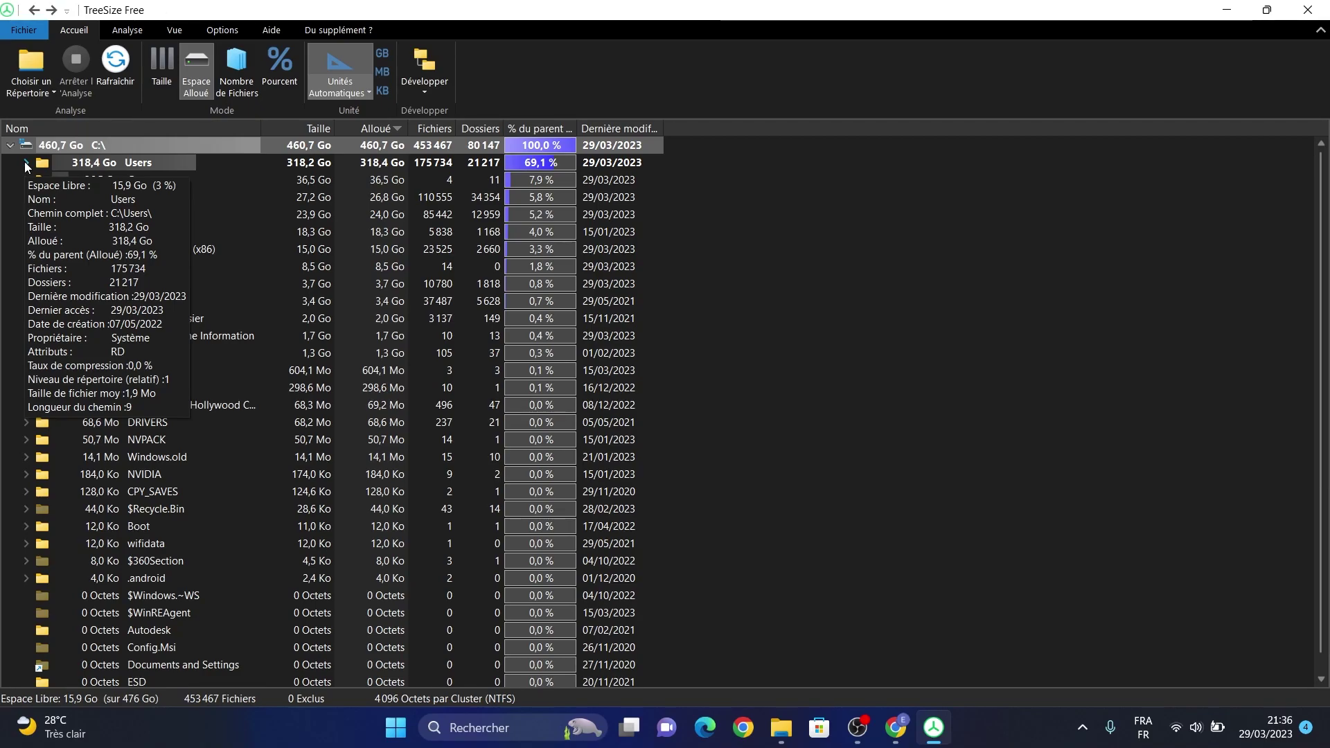
Expand Users again and inspect the sizes of the items in the profile's Downloads folder.
left_click(25, 164)
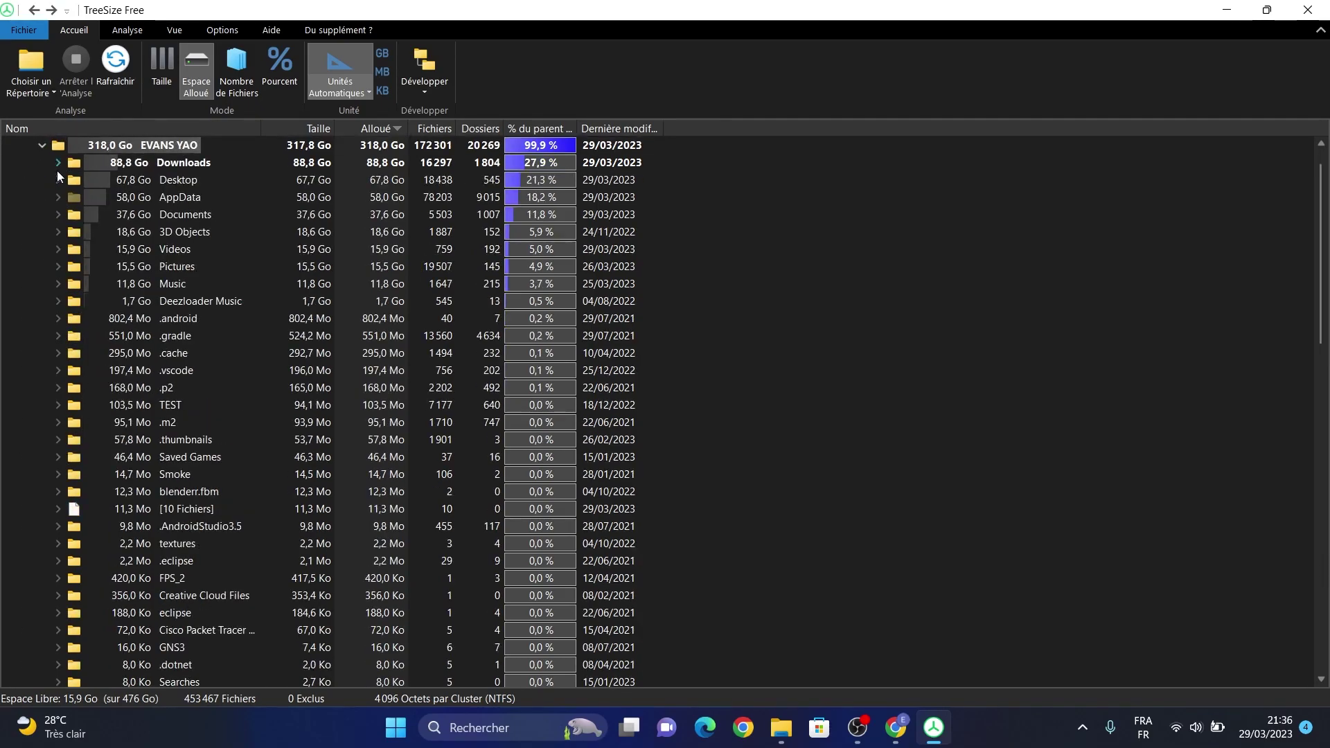
left_click(58, 165)
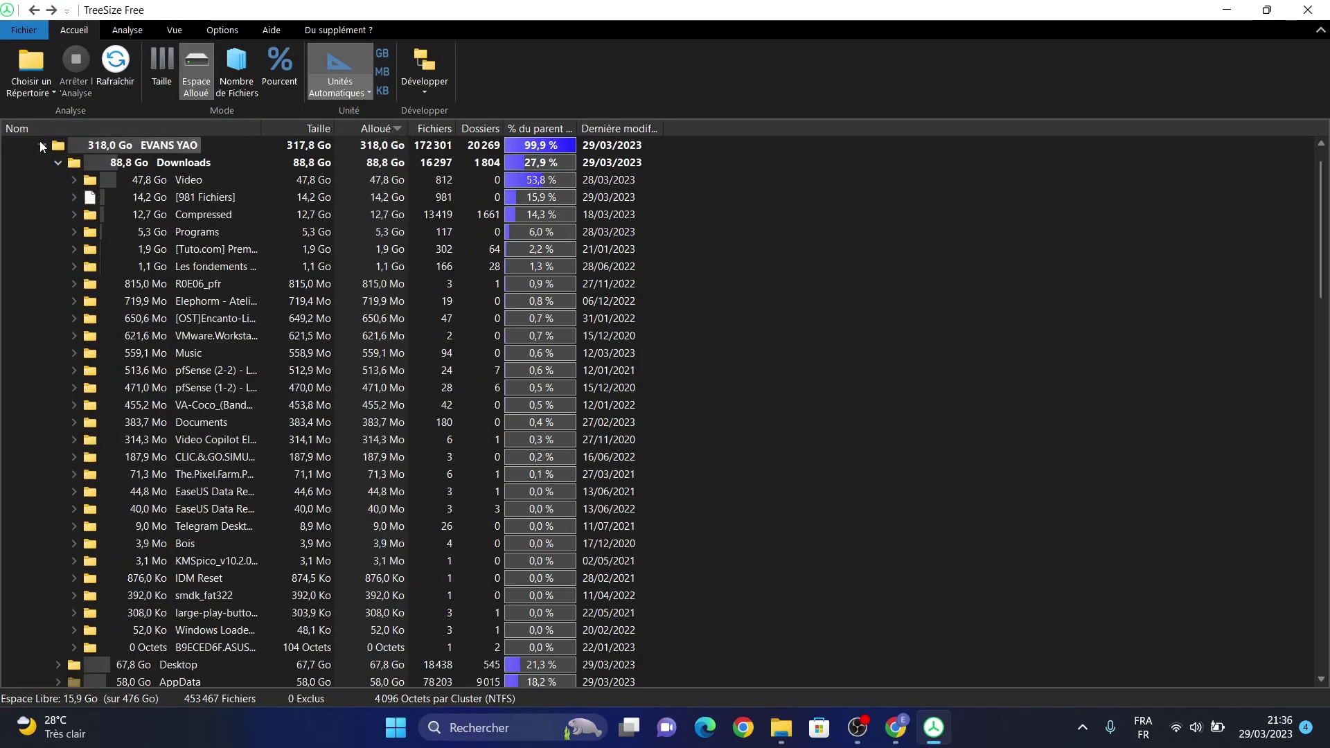
Collapse the profile folder, then open drive C:'s Games folder in File Explorer to view its contents.
left_click(41, 144)
scroll(40, 142, "up", 1)
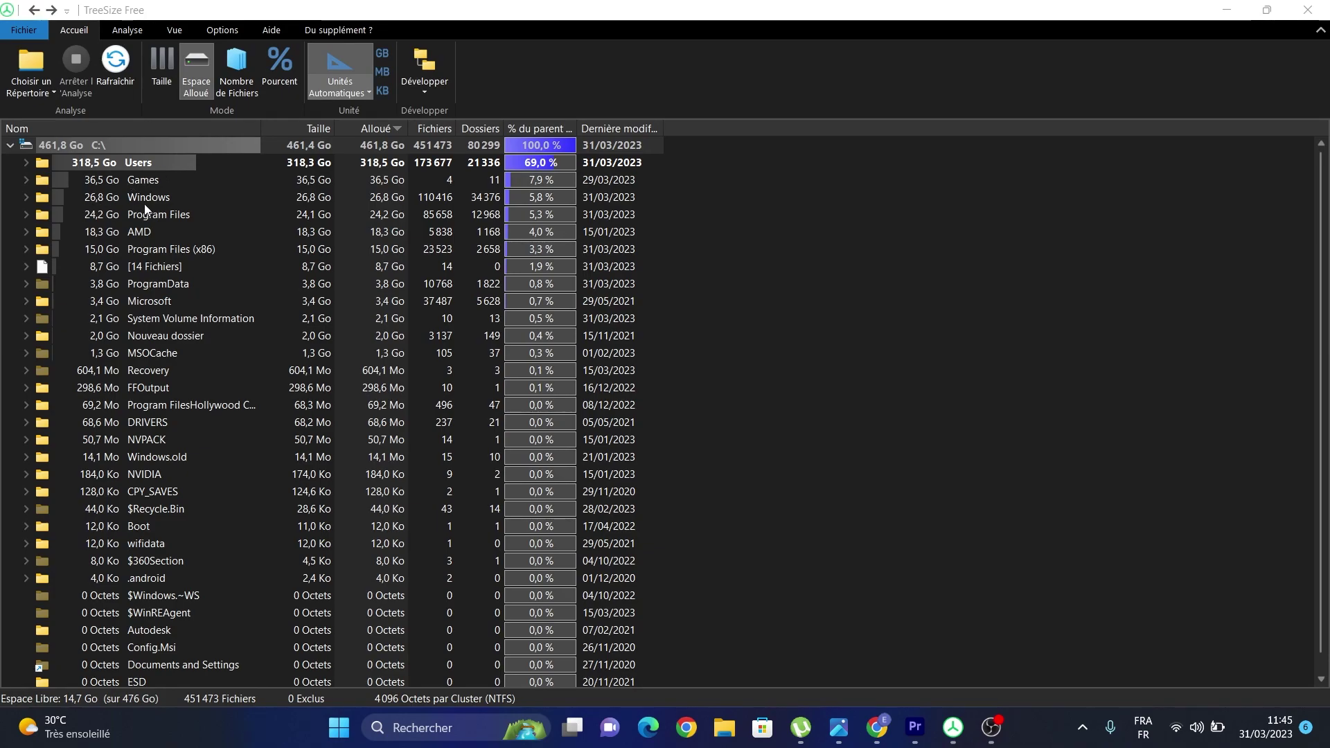
left_click(140, 184)
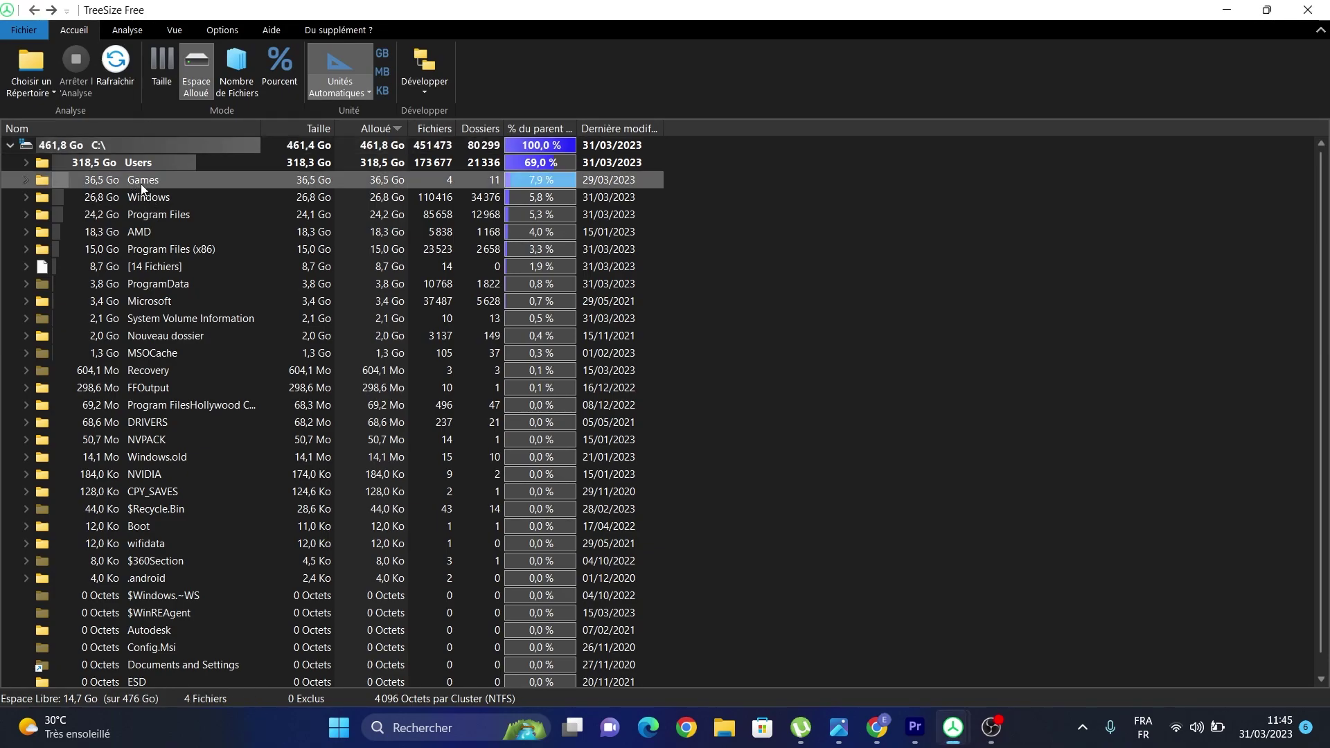
right_click(141, 185)
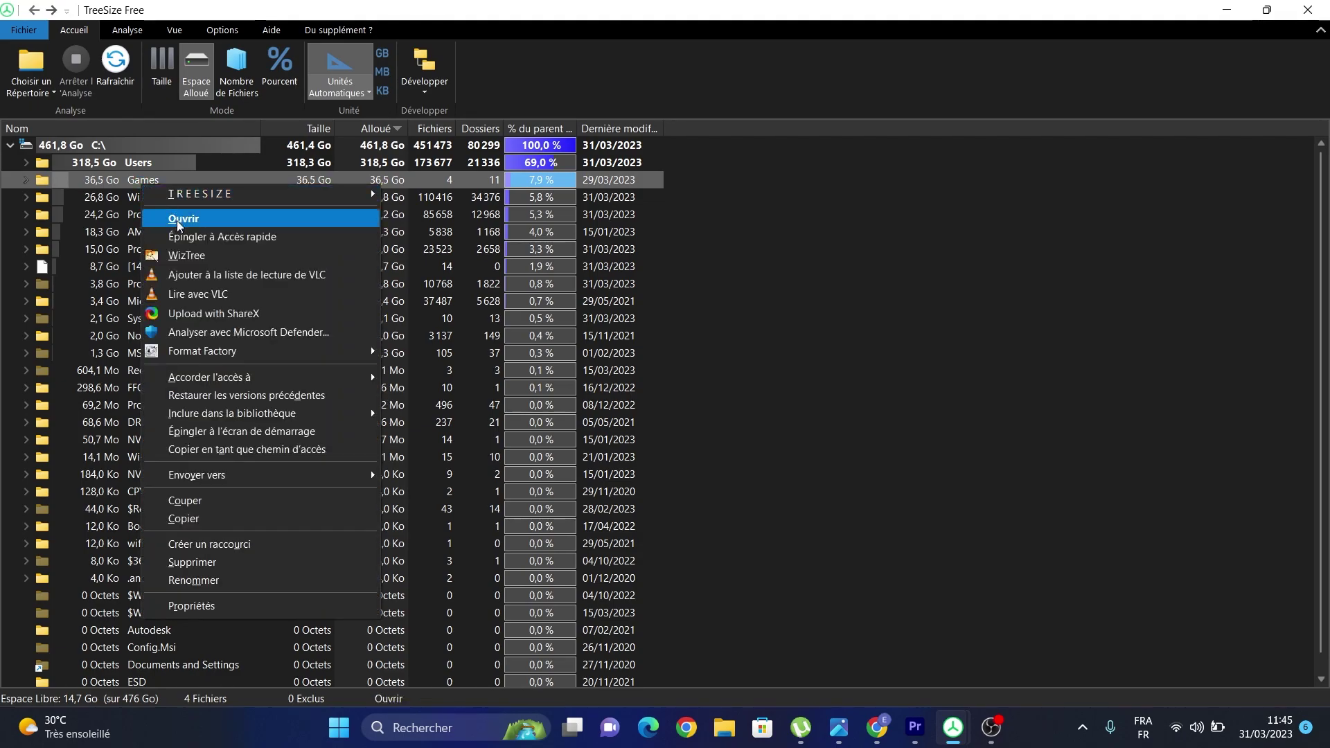
left_click(178, 220)
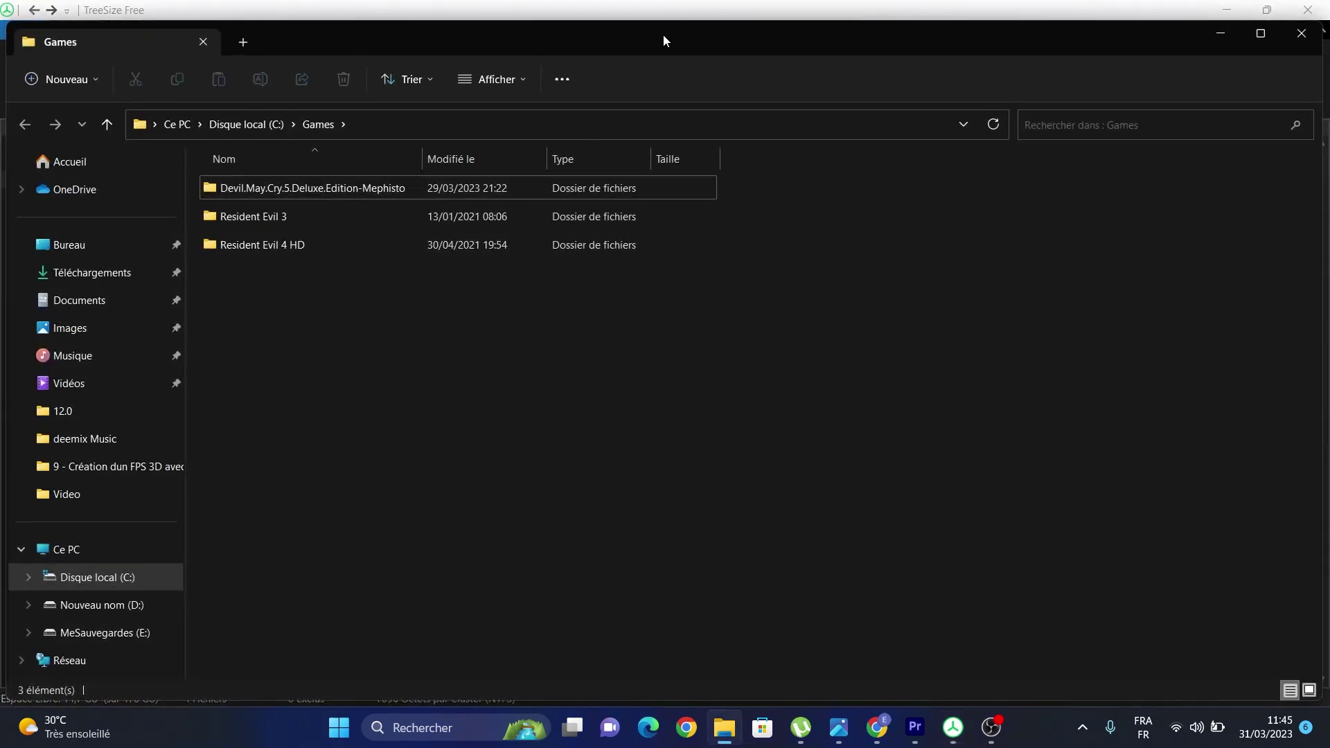
left_click_drag(645, 15, 684, 93)
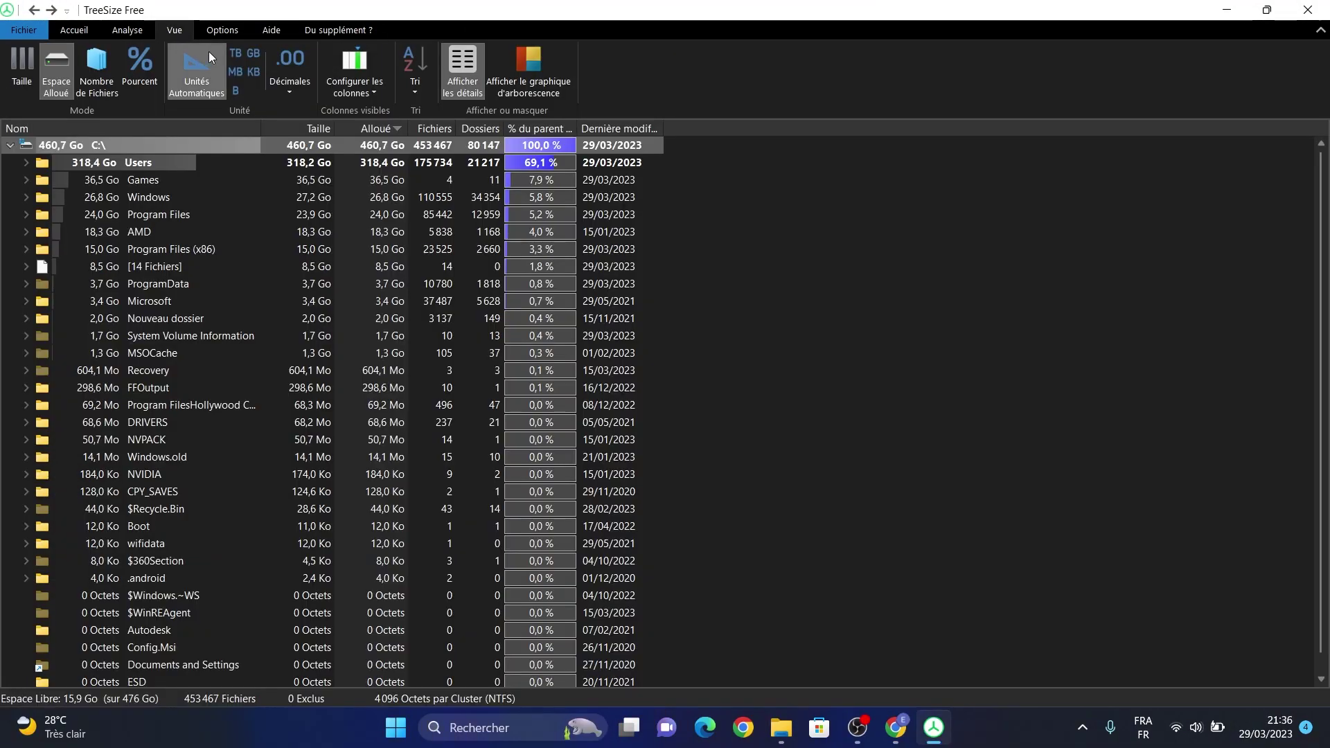
Display the treemap chart of drive C: and examine the details of the Users folder.
left_click(551, 86)
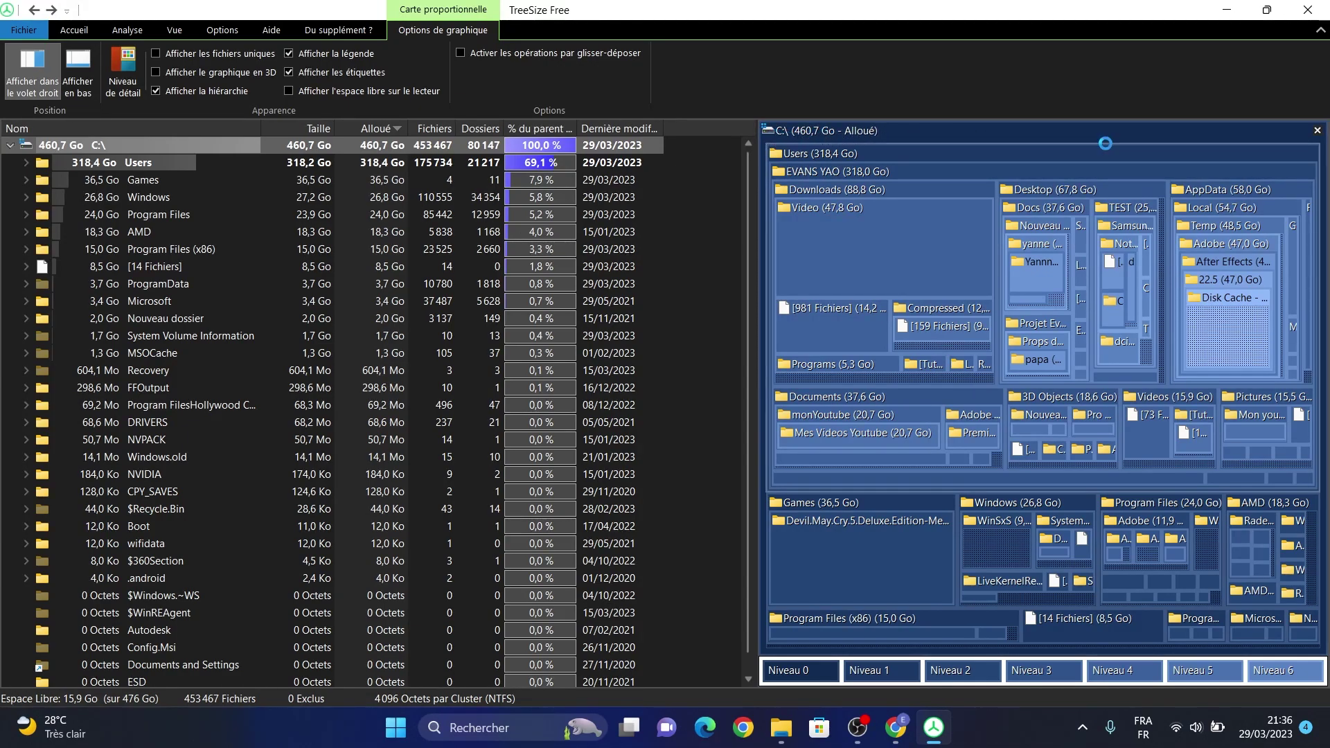
mouse_move(812, 157)
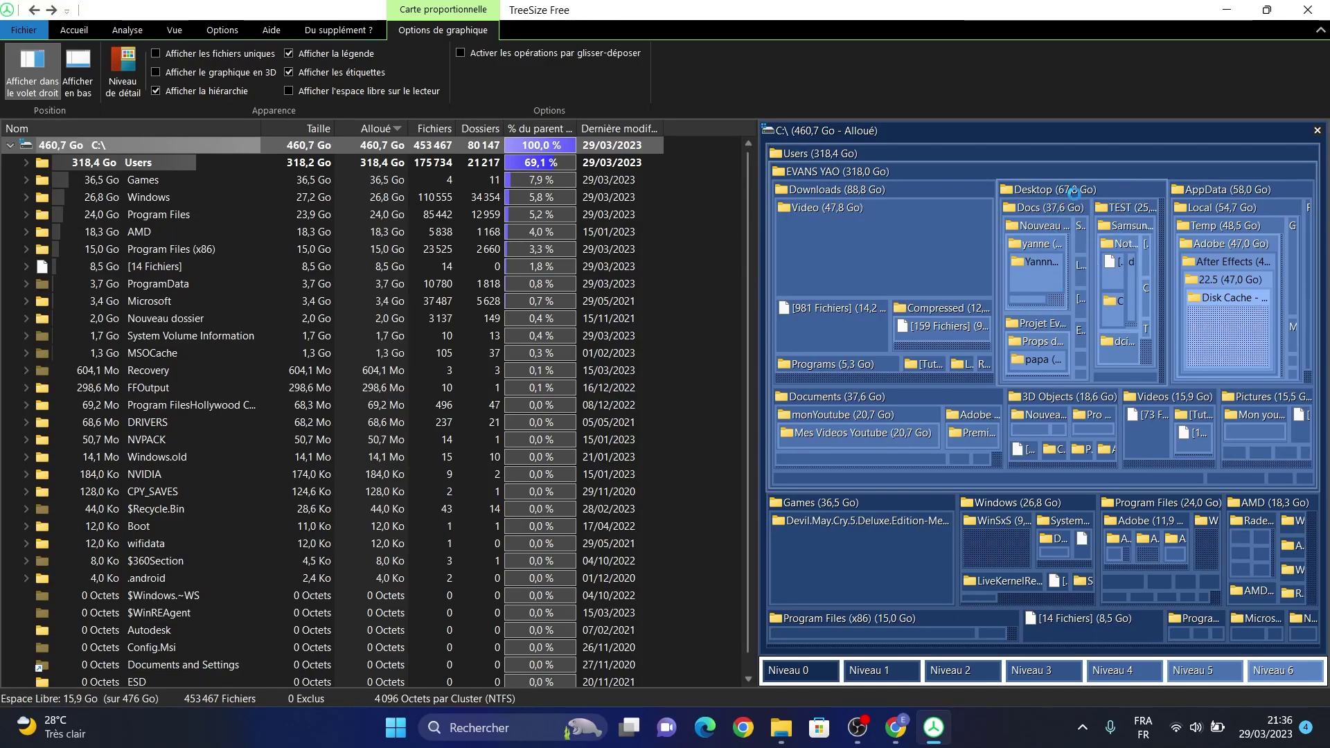
mouse_move(365, 173)
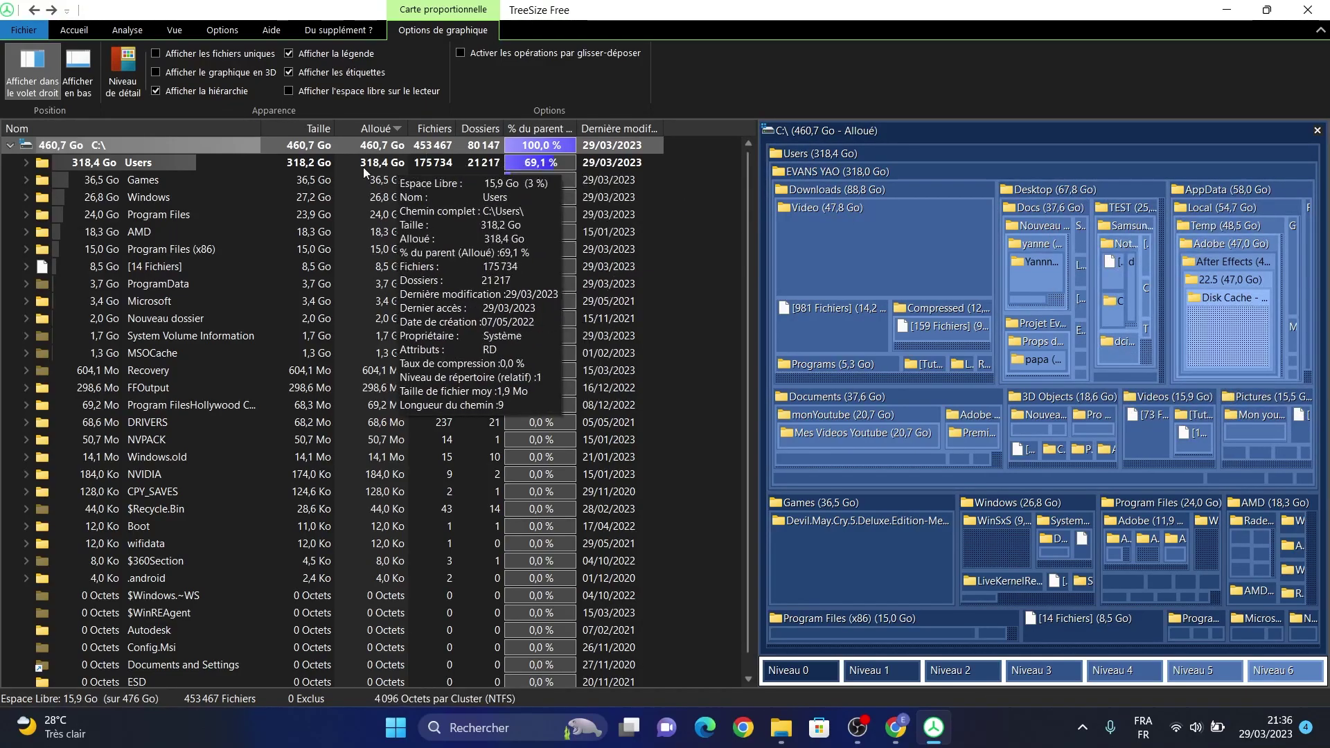
Expand Users, collapse Downloads within the profile folder, and inspect the Desktop and Downloads treemaps in turn.
left_click(24, 166)
left_click(40, 185)
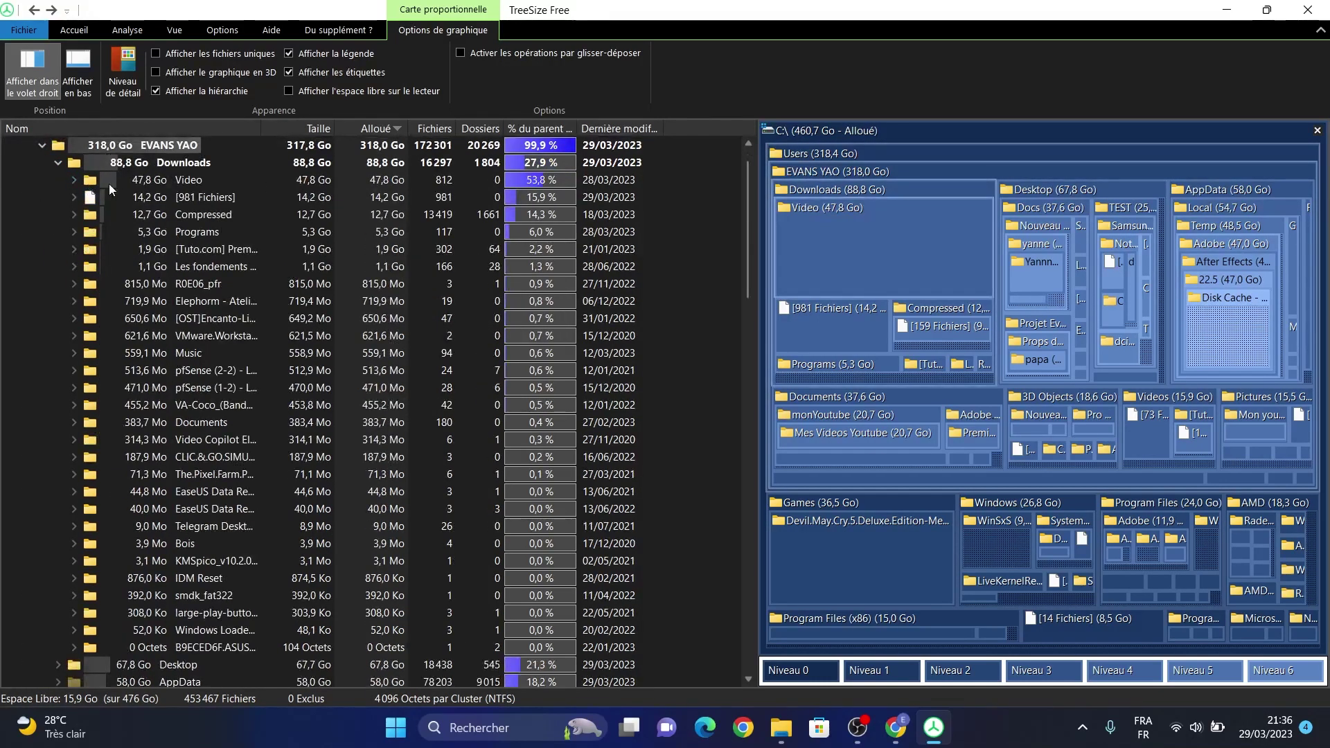
left_click(62, 166)
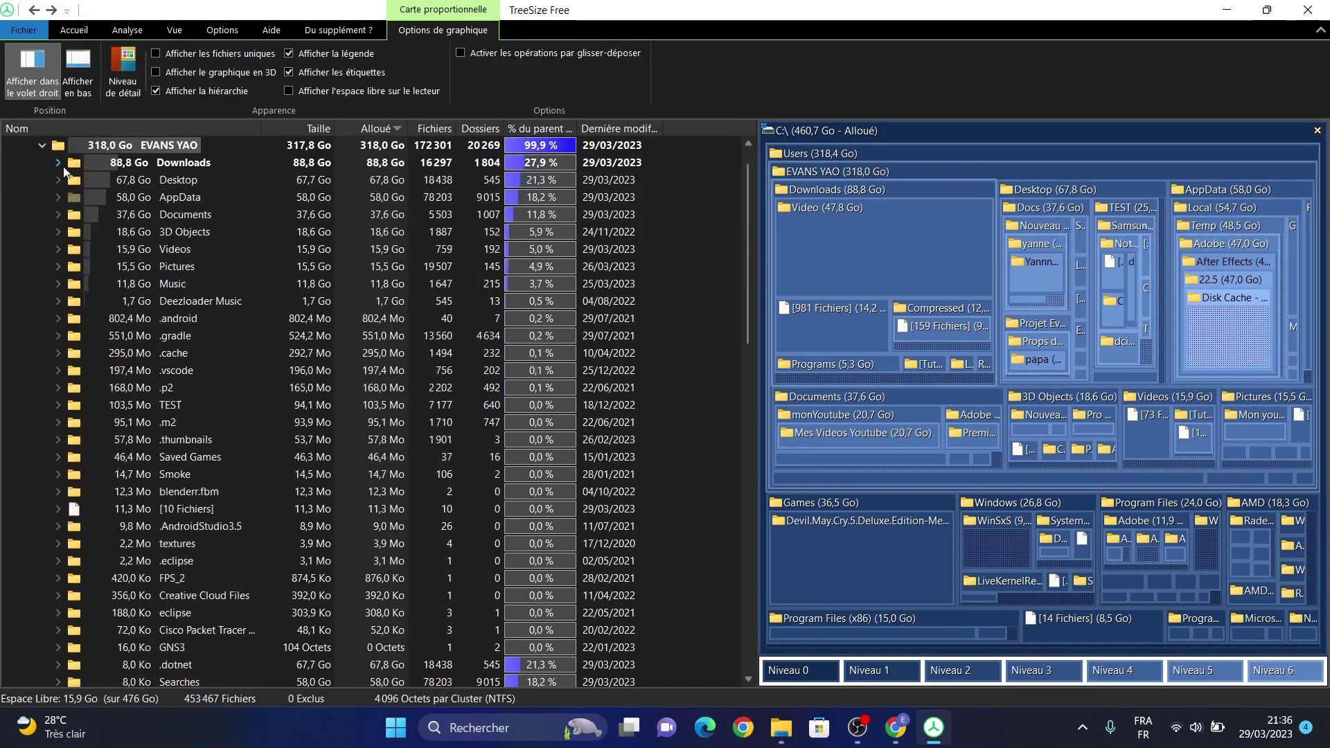
left_click(148, 184)
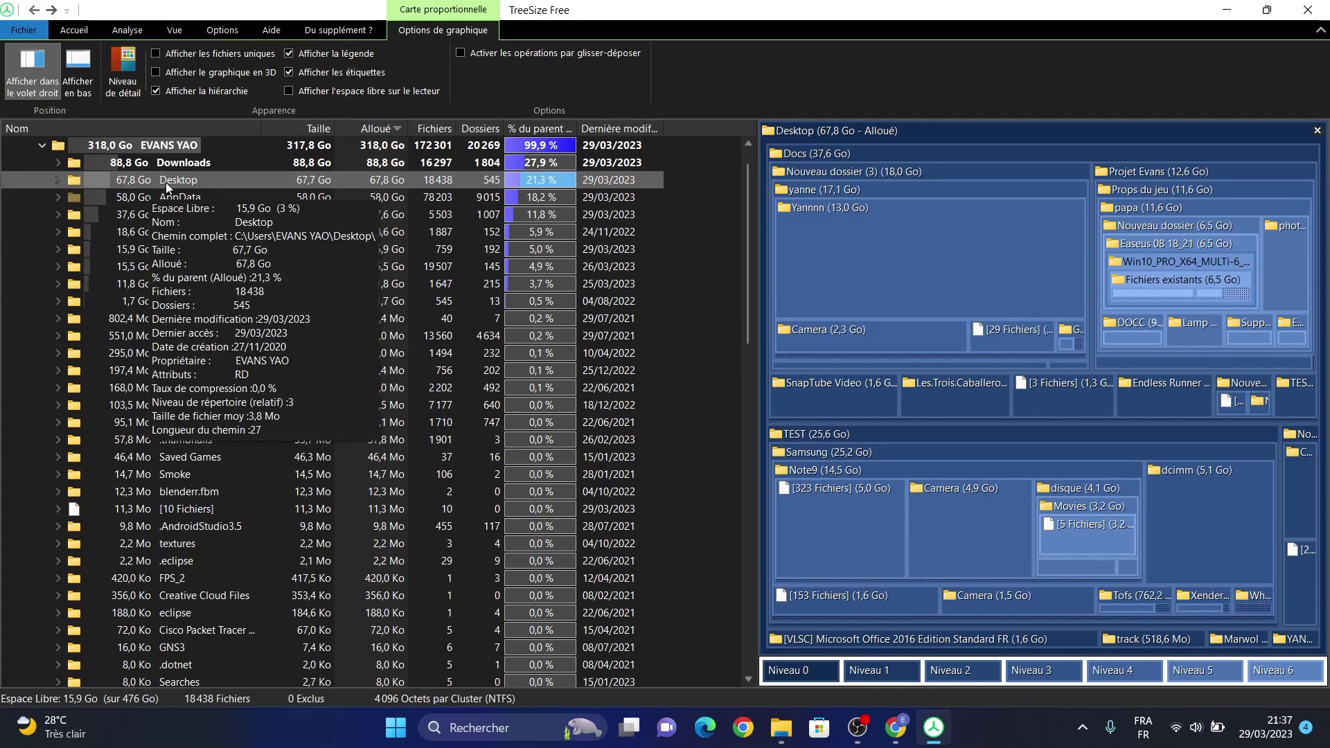
left_click(203, 164)
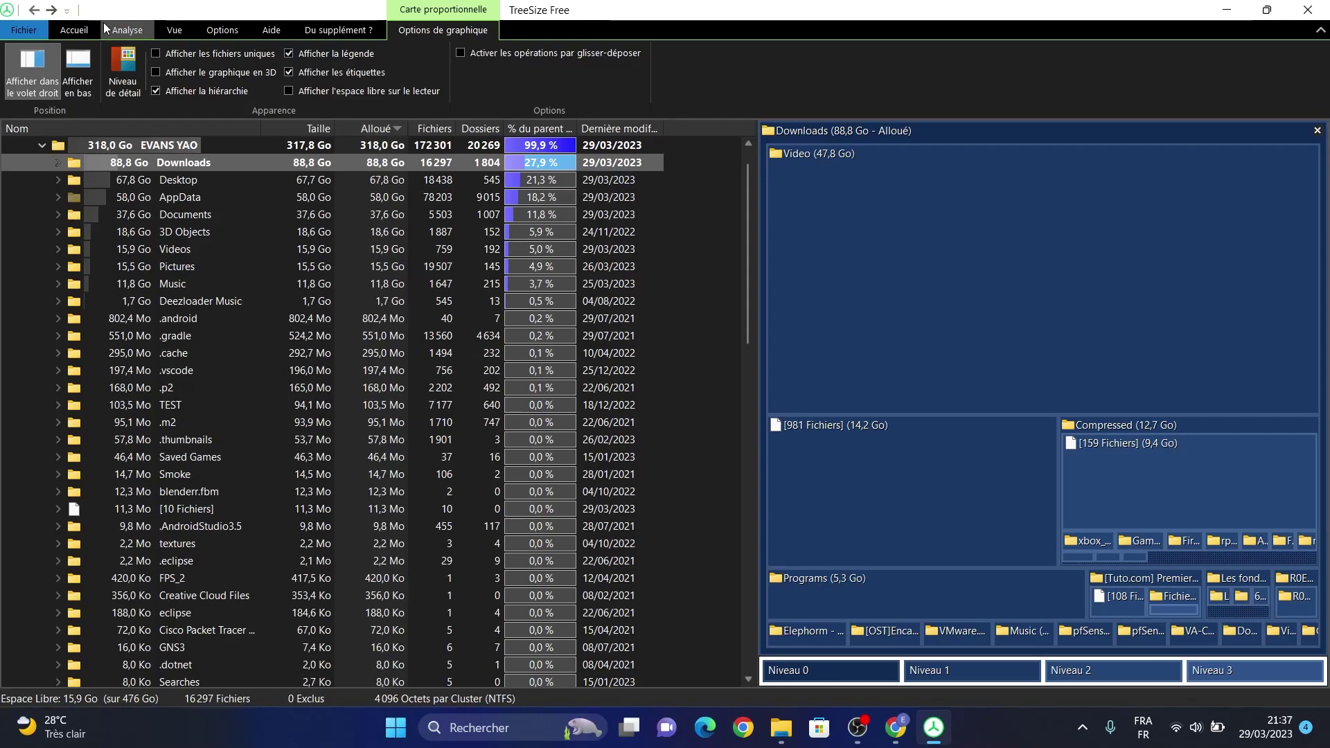
Collapse the personal profile folder and the whole drive C: tree.
left_click(73, 31)
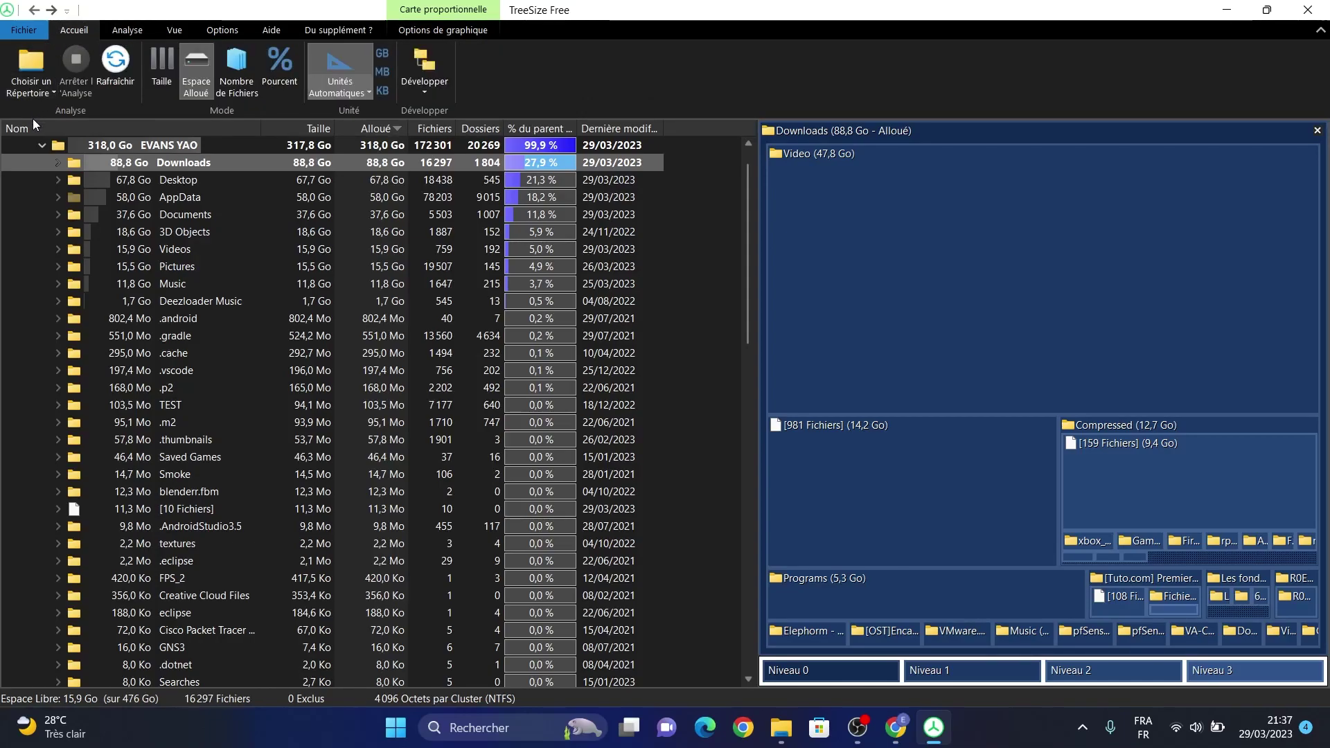
left_click(40, 145)
scroll(21, 149, "up", 1)
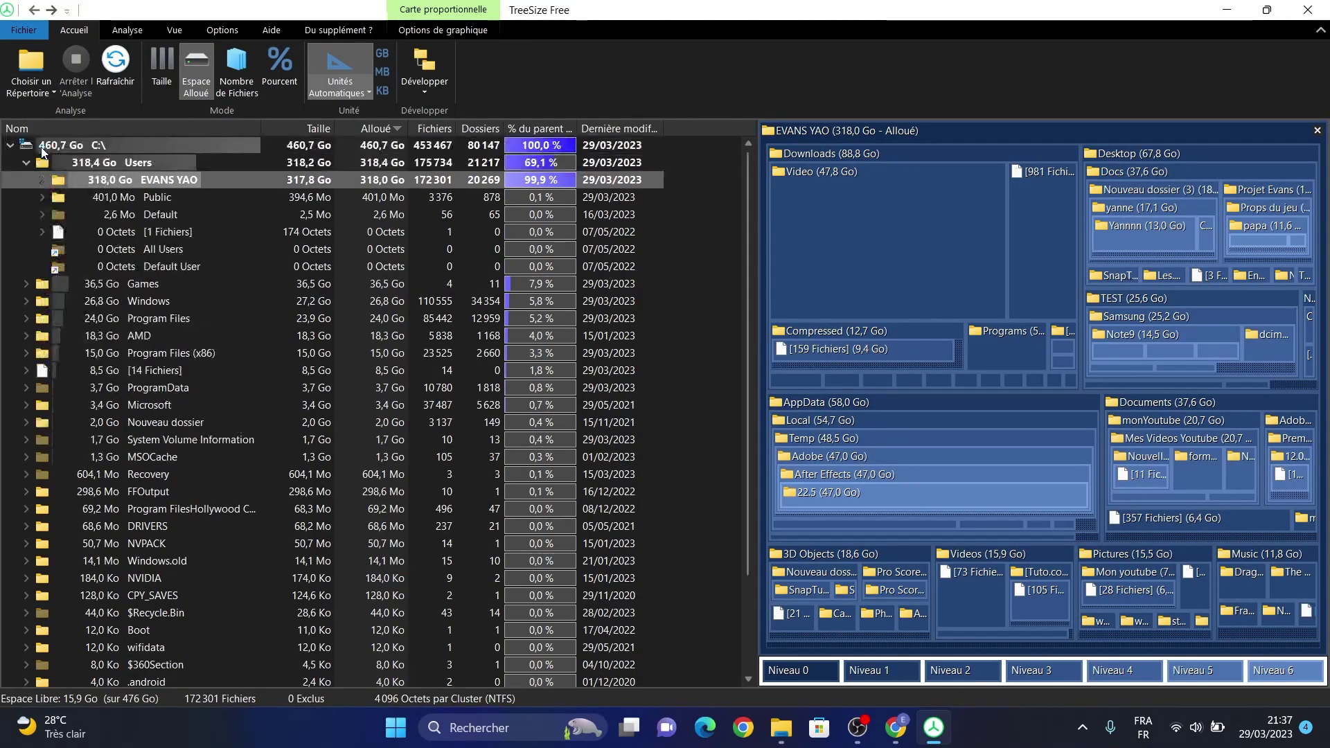
left_click(11, 146)
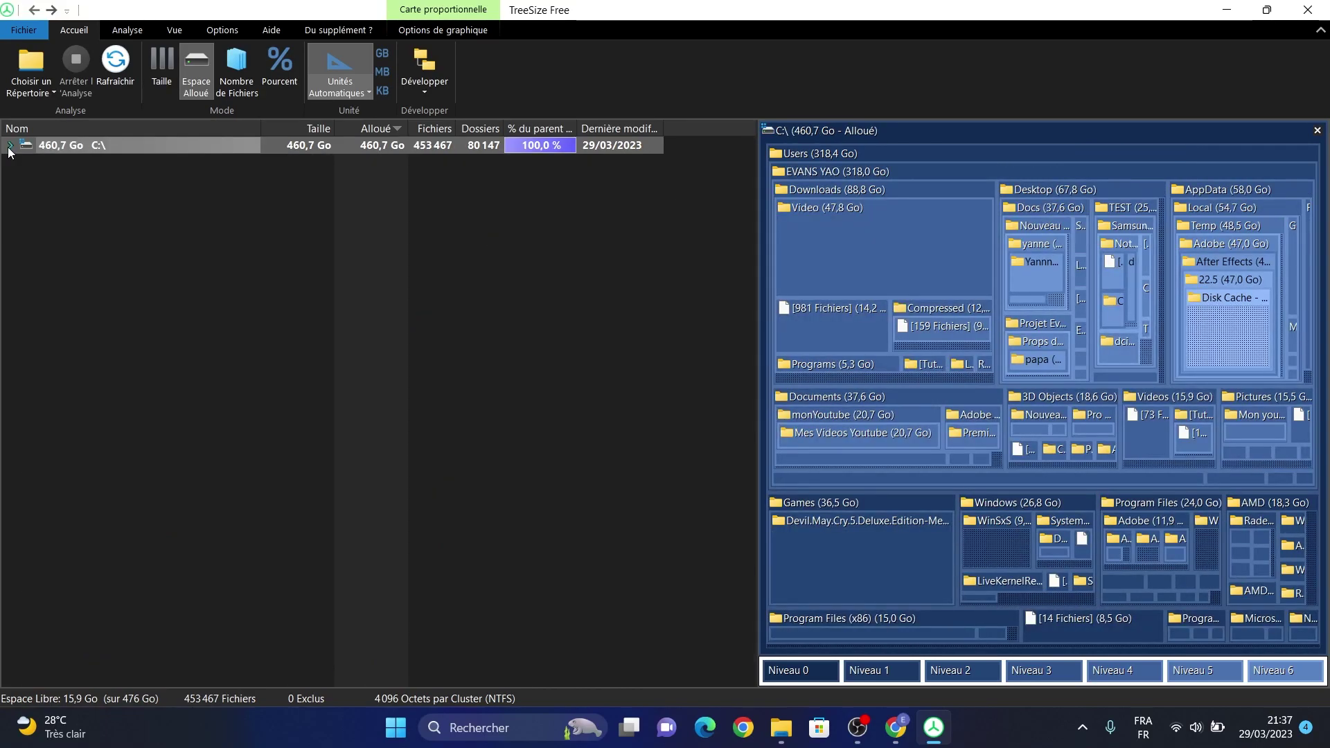
Choose the local disk C: as the directory to analyse again and collapse its Users folder.
left_click(31, 76)
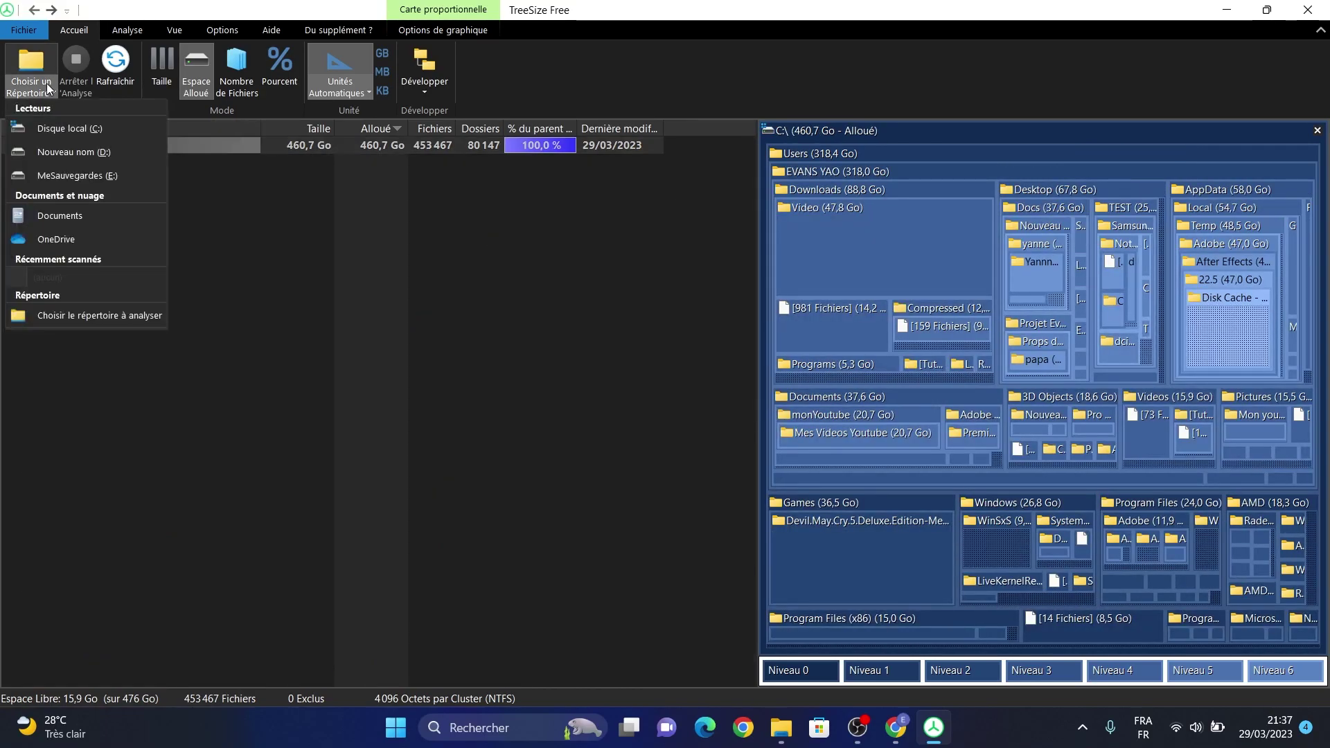
left_click(119, 133)
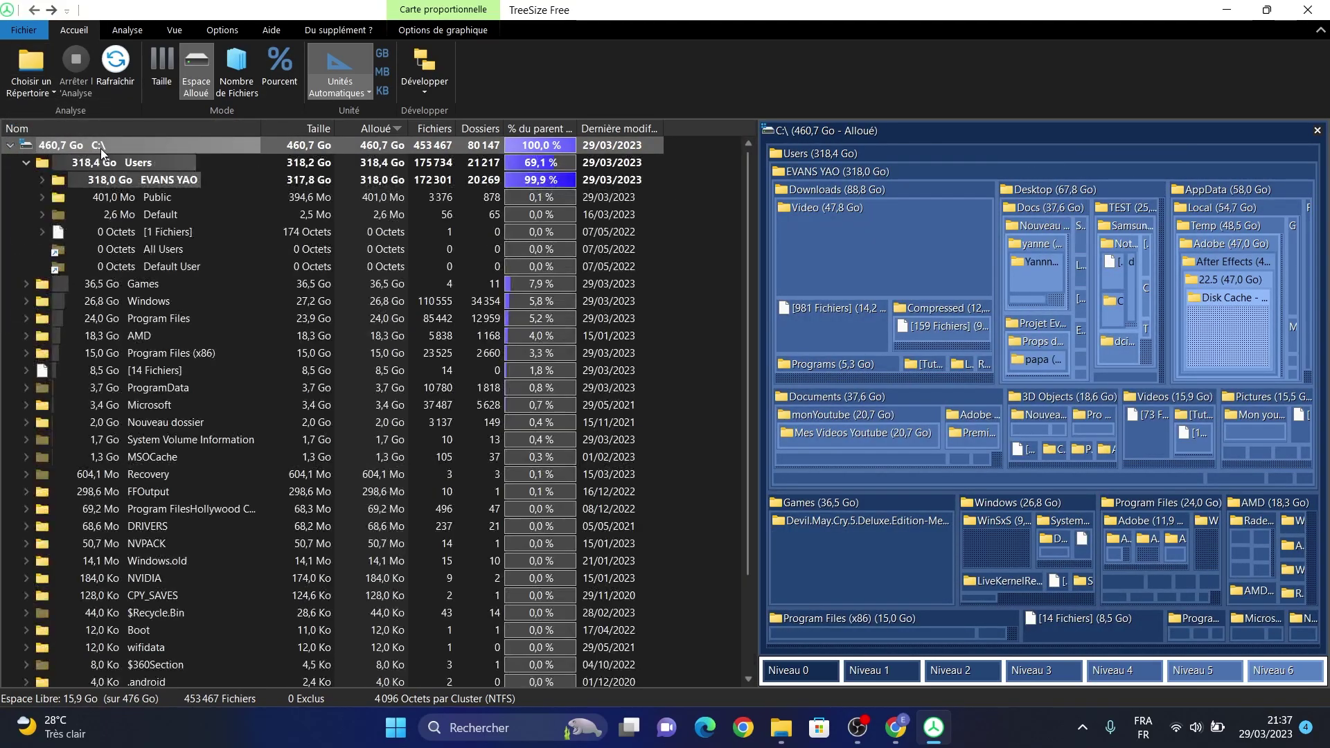
left_click(26, 165)
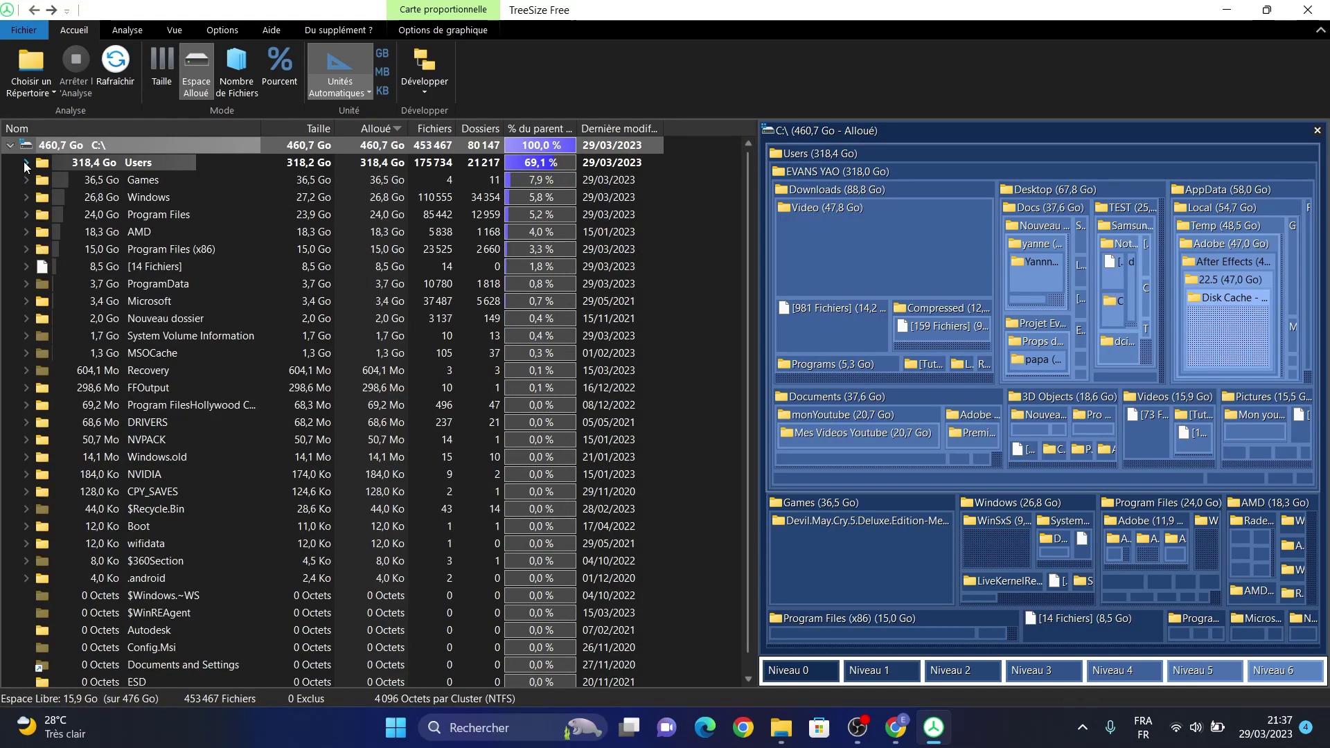